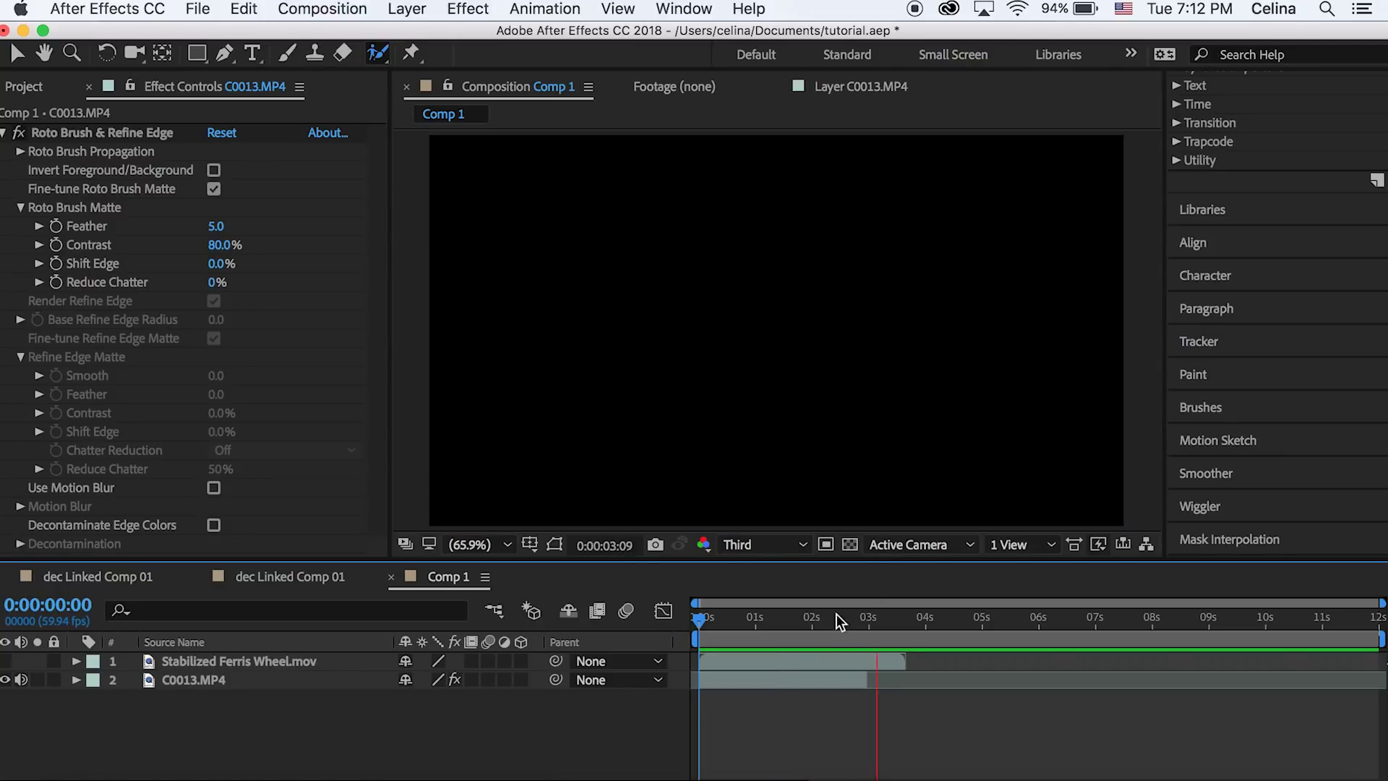
# Step: Scrub Comp 1 to about 0:00:01:31 to view the woman before the lit doorway
pyautogui.moveTo(834, 619); pyautogui.dragTo(784, 610)
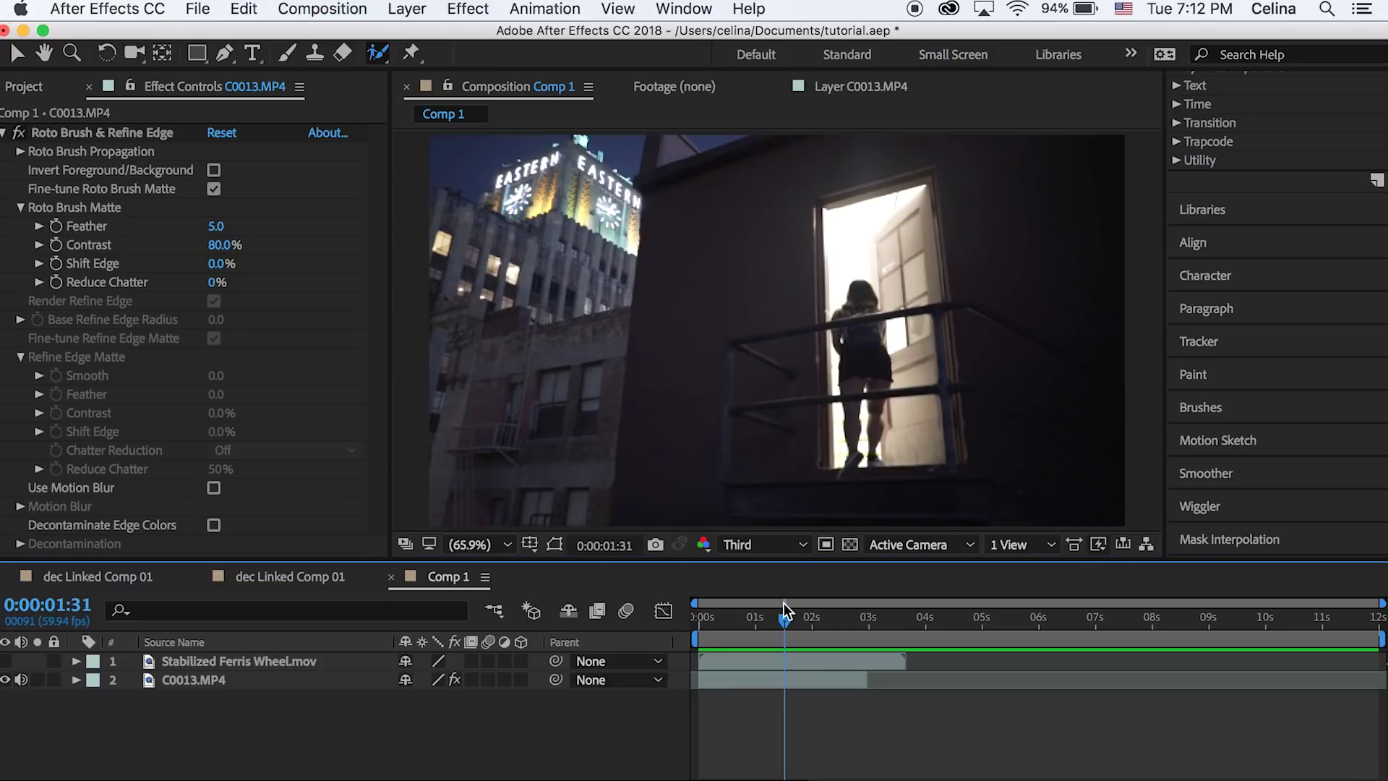
# Step: Play the preview, return to 0:00:02:10, and toggle the Ferris wheel layer on and off again
pyautogui.press('space')
pyautogui.press('space')
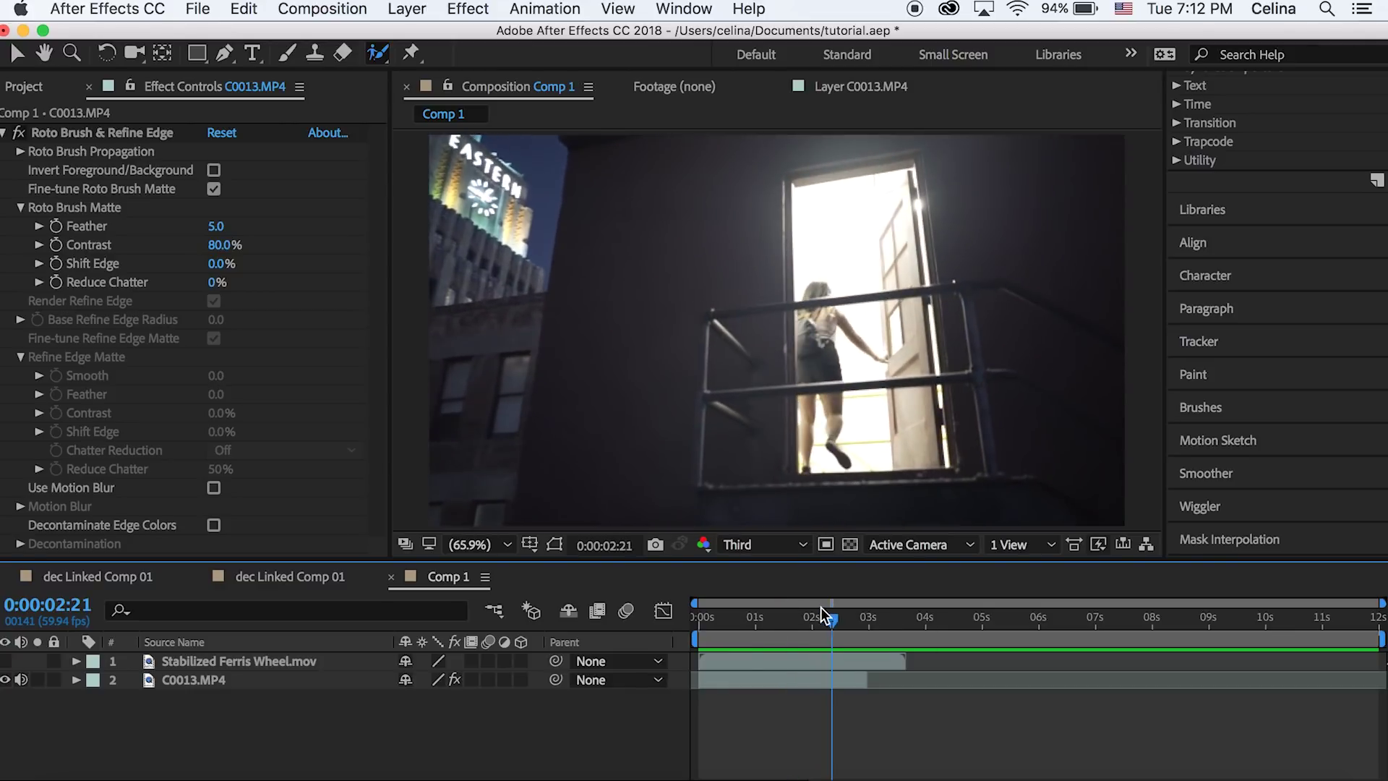
pyautogui.moveTo(817, 607); pyautogui.dragTo(822, 616)
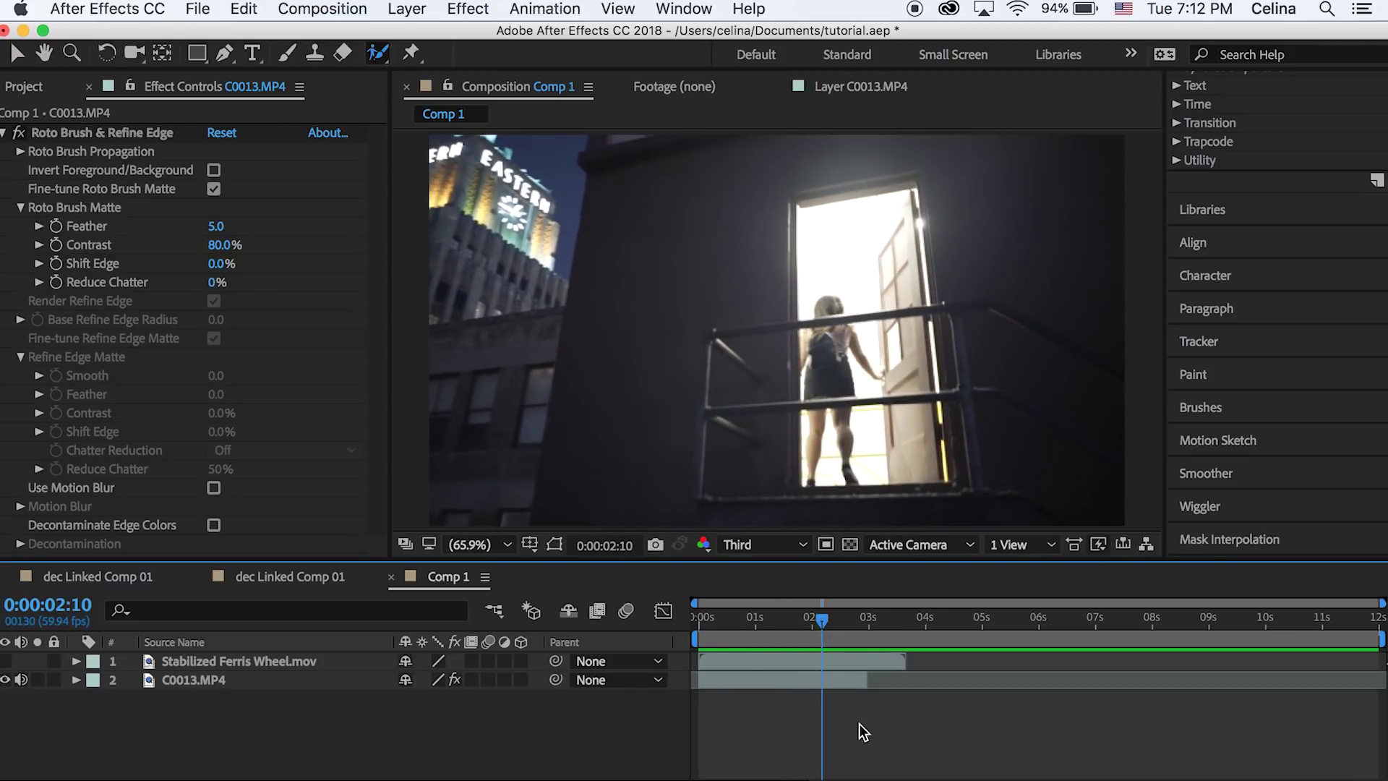
pyautogui.click(5, 661)
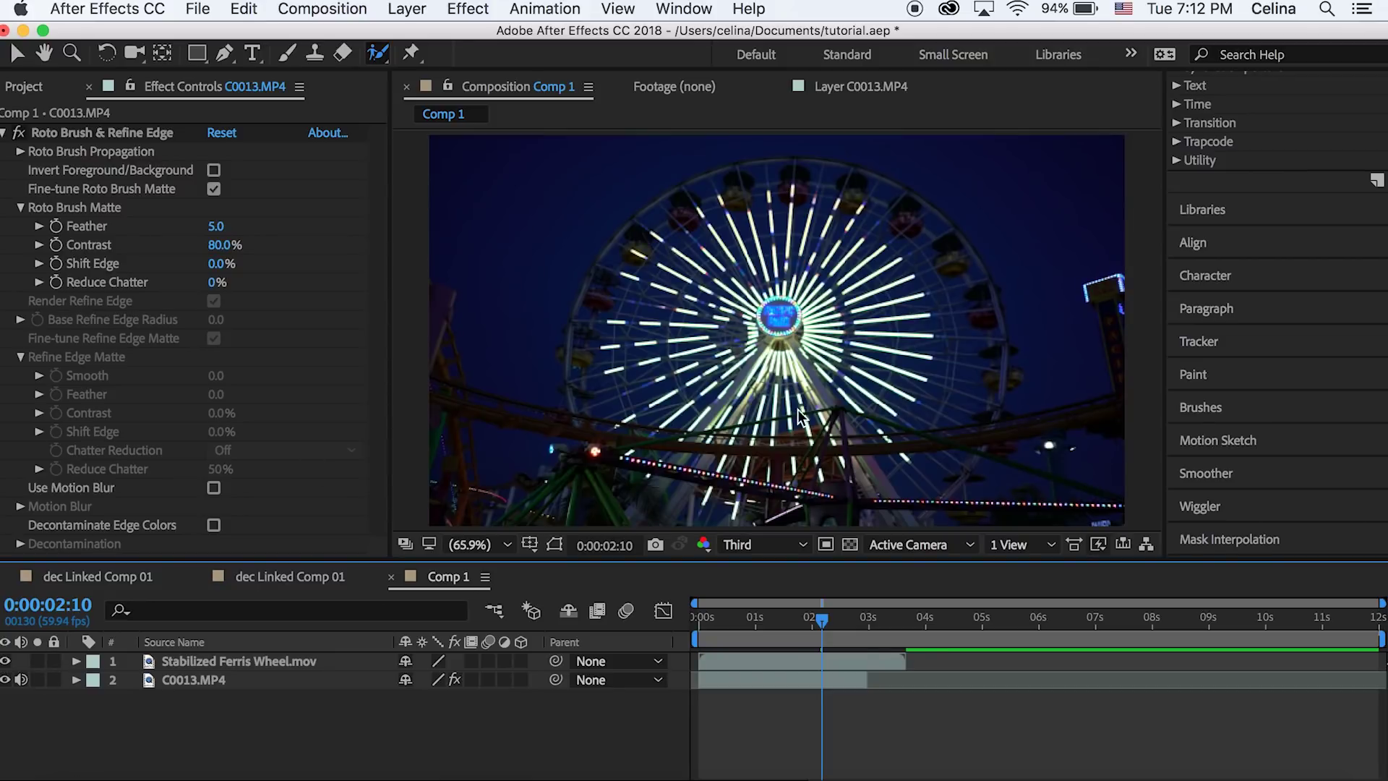
pyautogui.click(5, 660)
# Step: Select C0013.MP4, choose the Roto Brush tool, and set preview resolution to Full
pyautogui.click(831, 686)
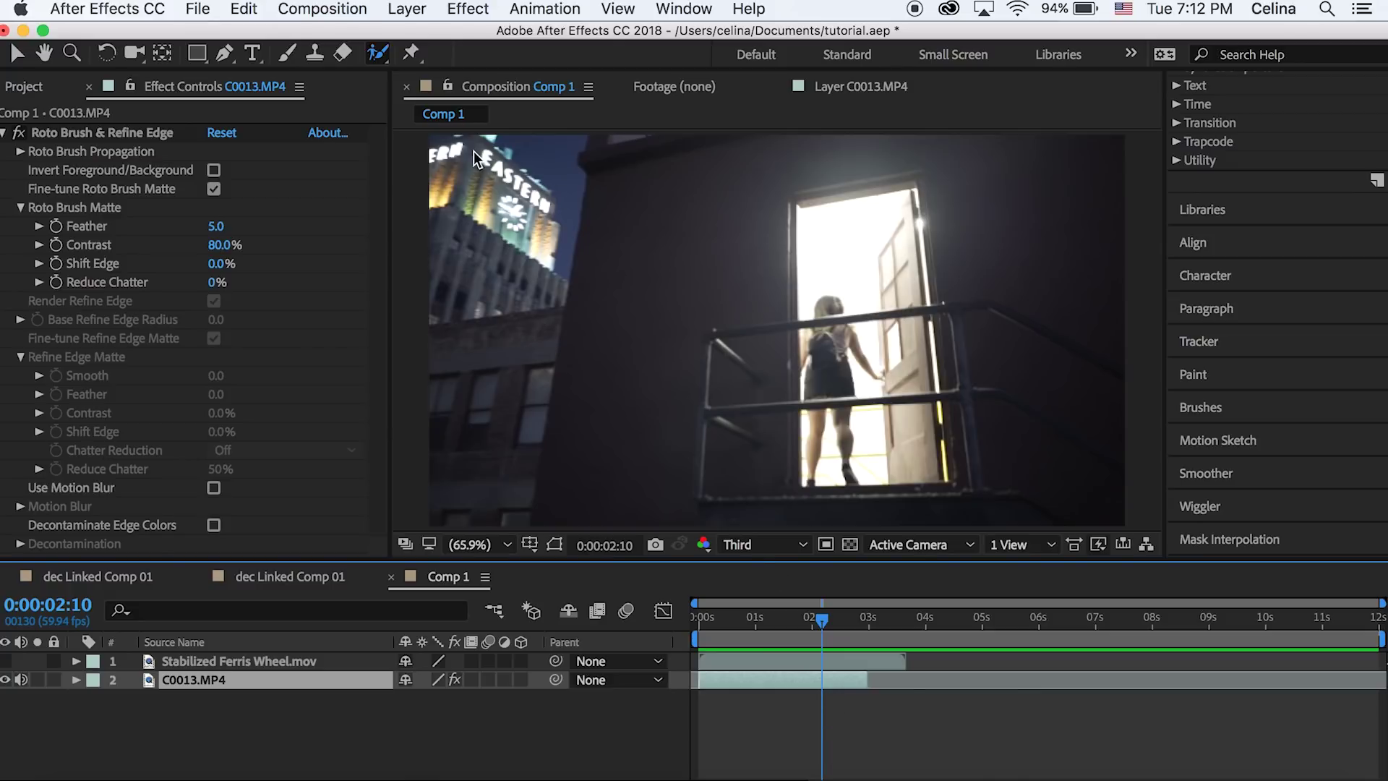
pyautogui.click(379, 55)
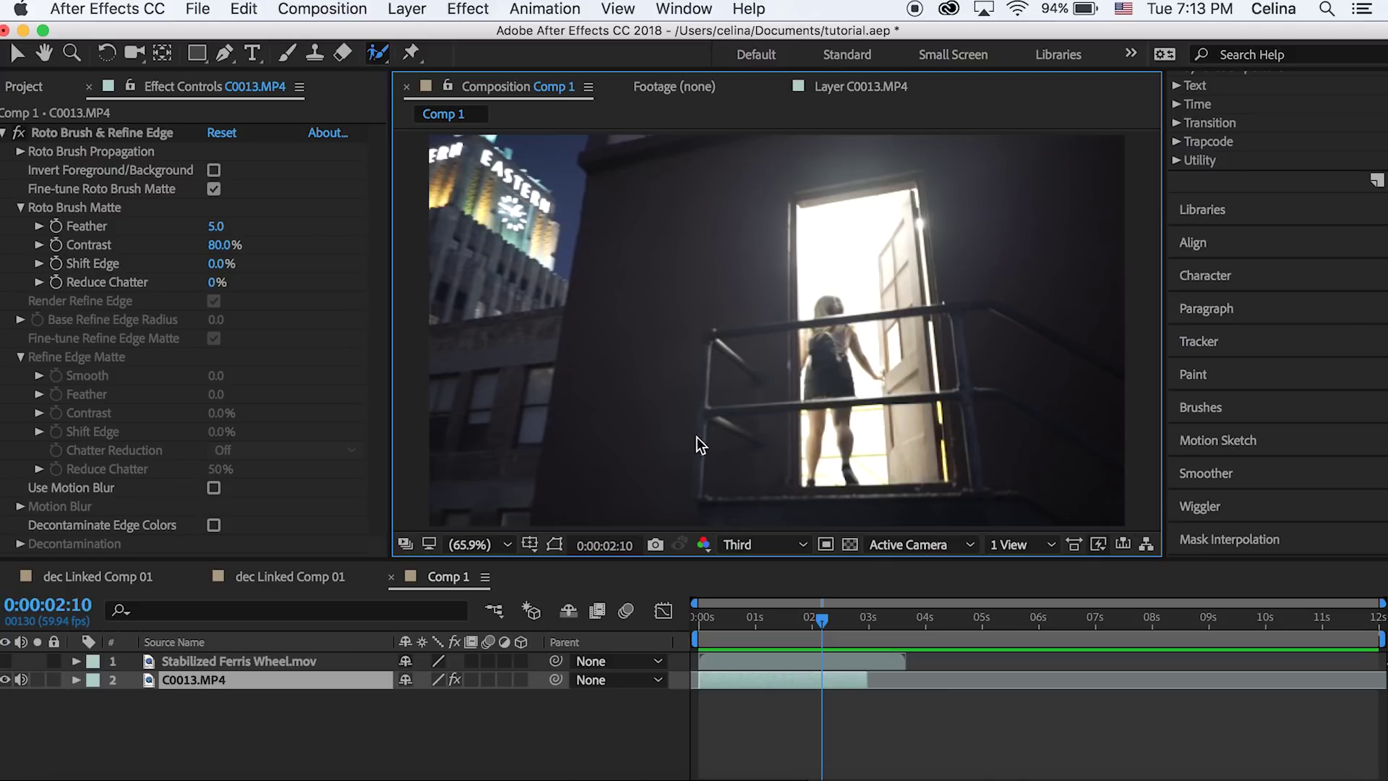
pyautogui.click(739, 543)
pyautogui.click(756, 588)
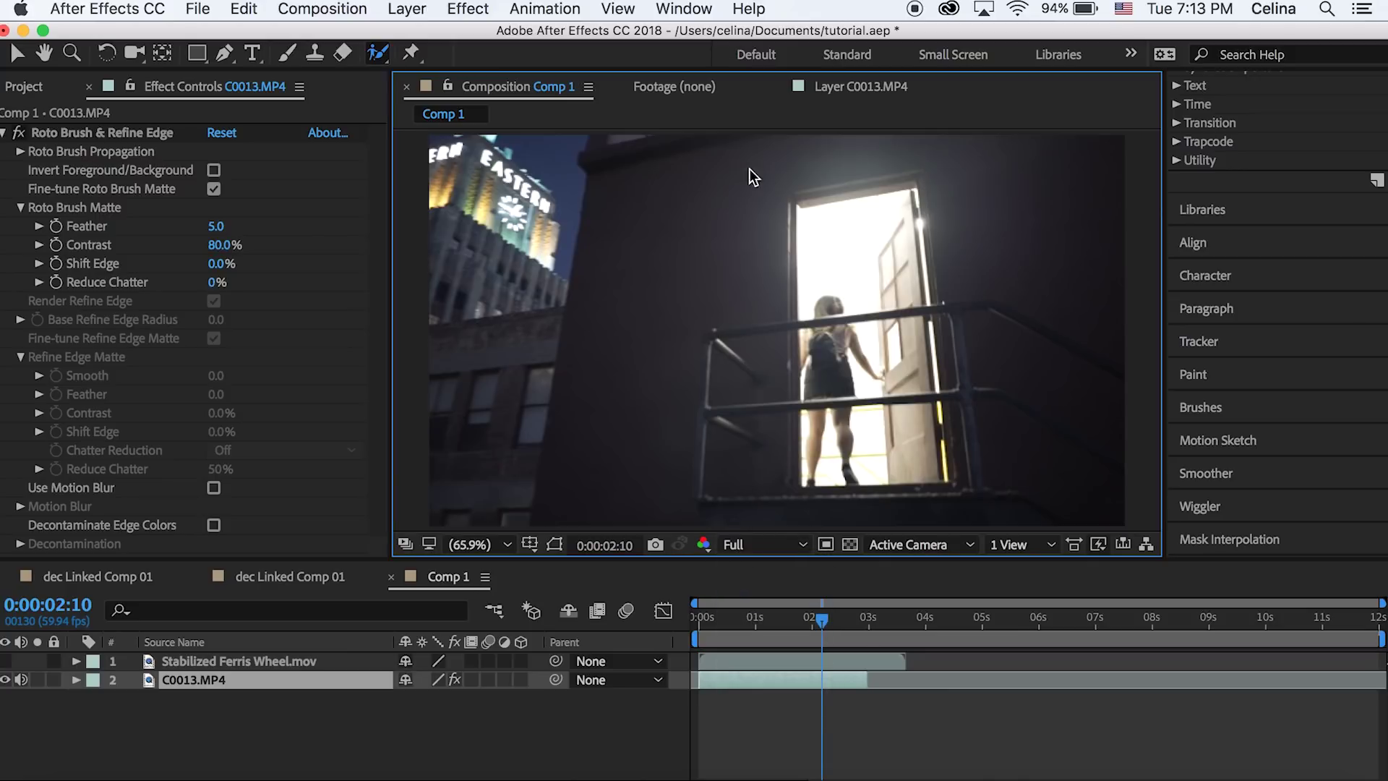
# Step: In the Layer panel, paint foreground strokes over the doorway, shoulder, hand and leg, excluding the open door
pyautogui.doubleClick(752, 289)
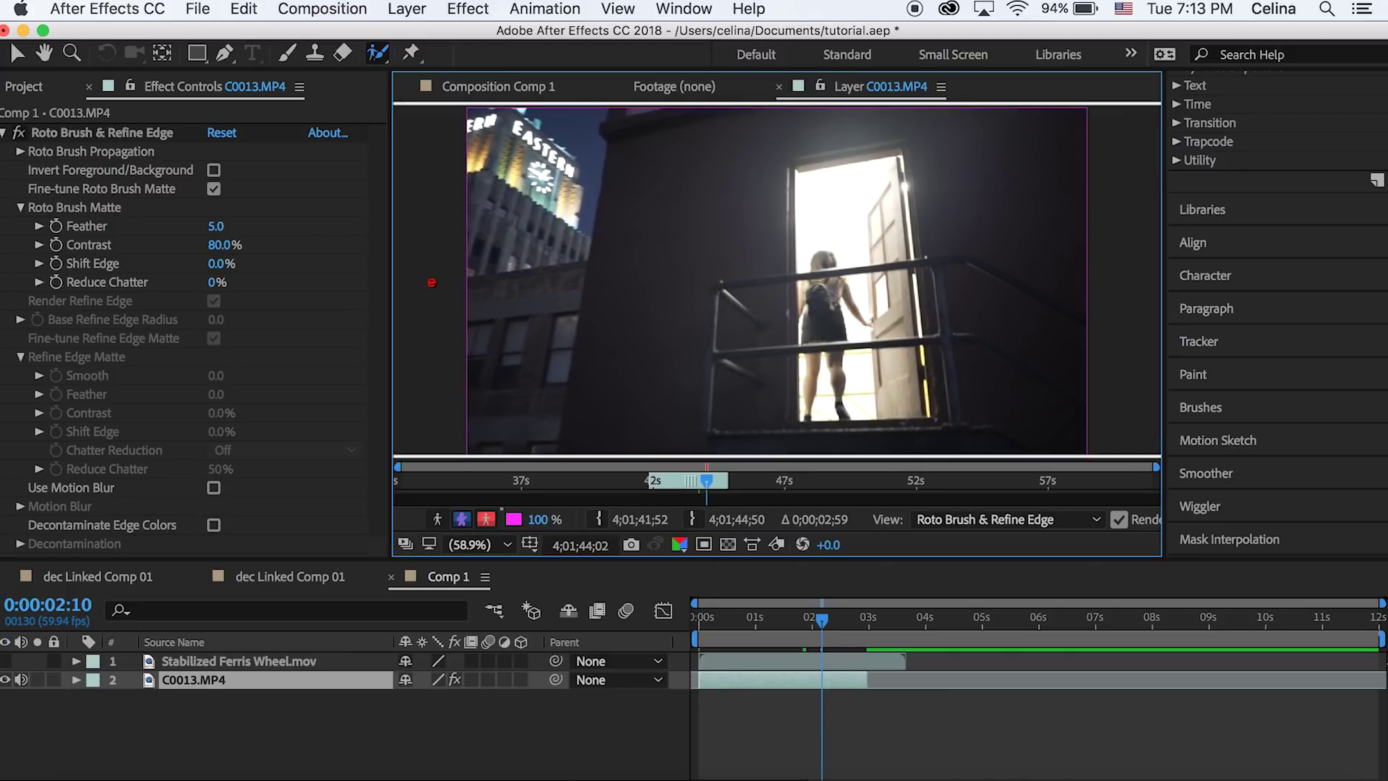
pyautogui.moveTo(820, 197); pyautogui.dragTo(819, 223)
pyautogui.moveTo(861, 280); pyautogui.dragTo(847, 328)
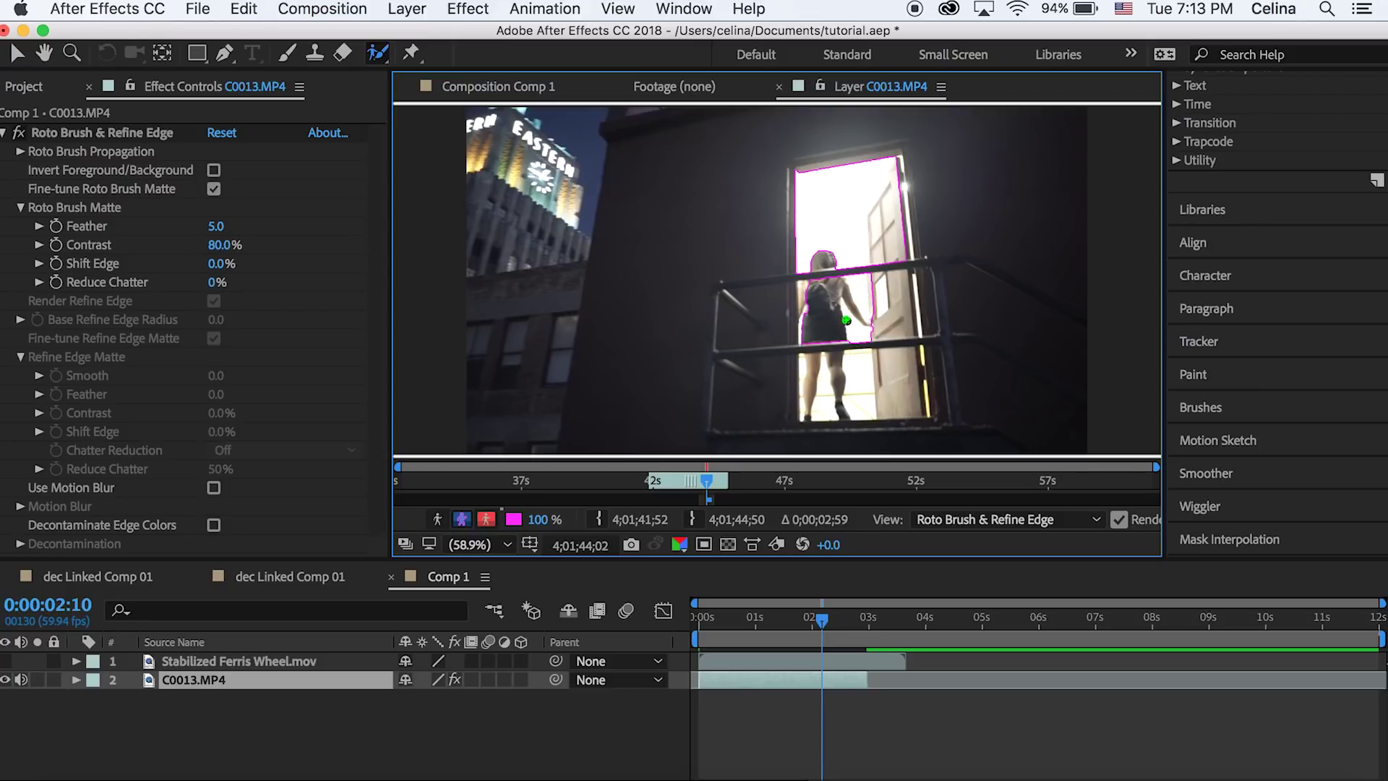
pyautogui.moveTo(858, 333)
pyautogui.mouseDown()
pyautogui.moveTo(862, 409)
pyautogui.moveTo(825, 409)
pyautogui.moveTo(827, 394)
pyautogui.mouseUp()
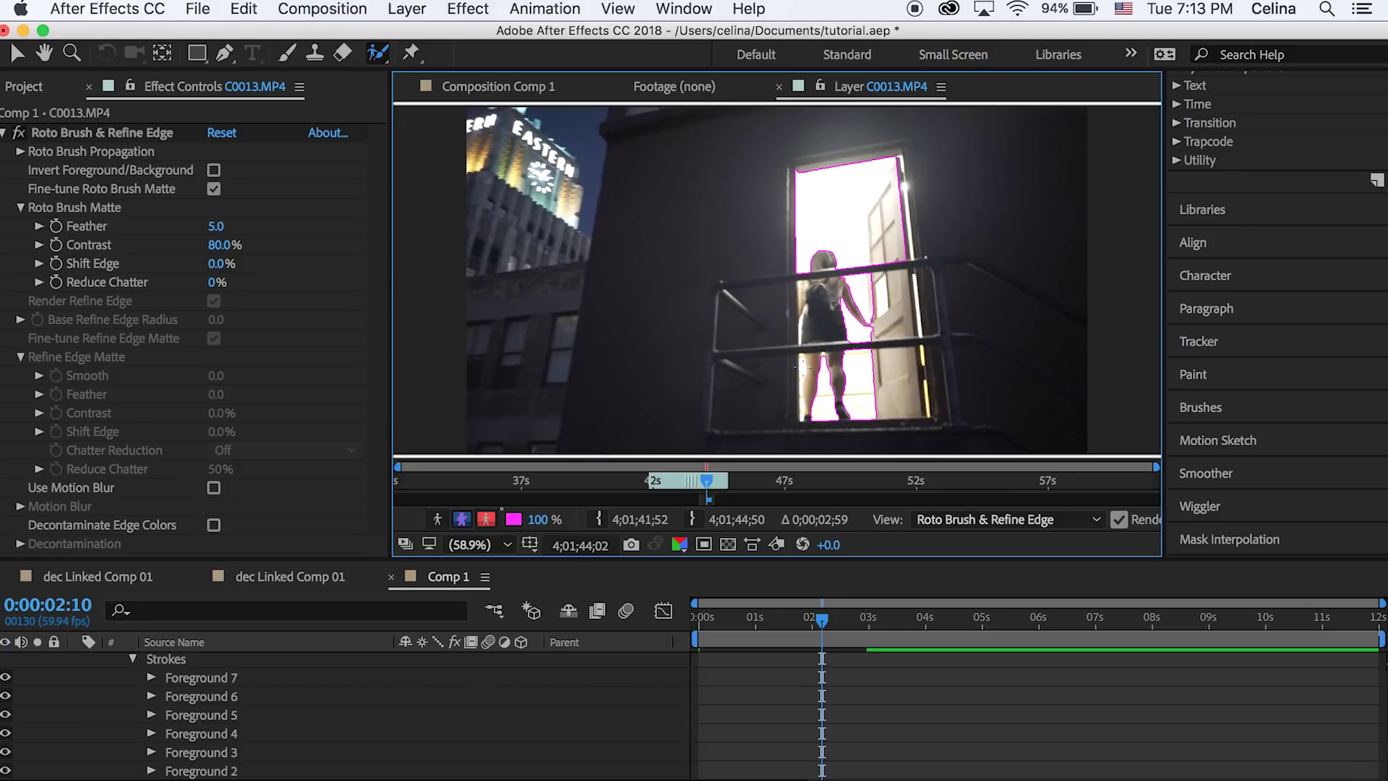
pyautogui.moveTo(802, 369)
pyautogui.mouseDown()
pyautogui.moveTo(805, 380)
pyautogui.moveTo(814, 363)
pyautogui.moveTo(803, 402)
pyautogui.mouseUp()
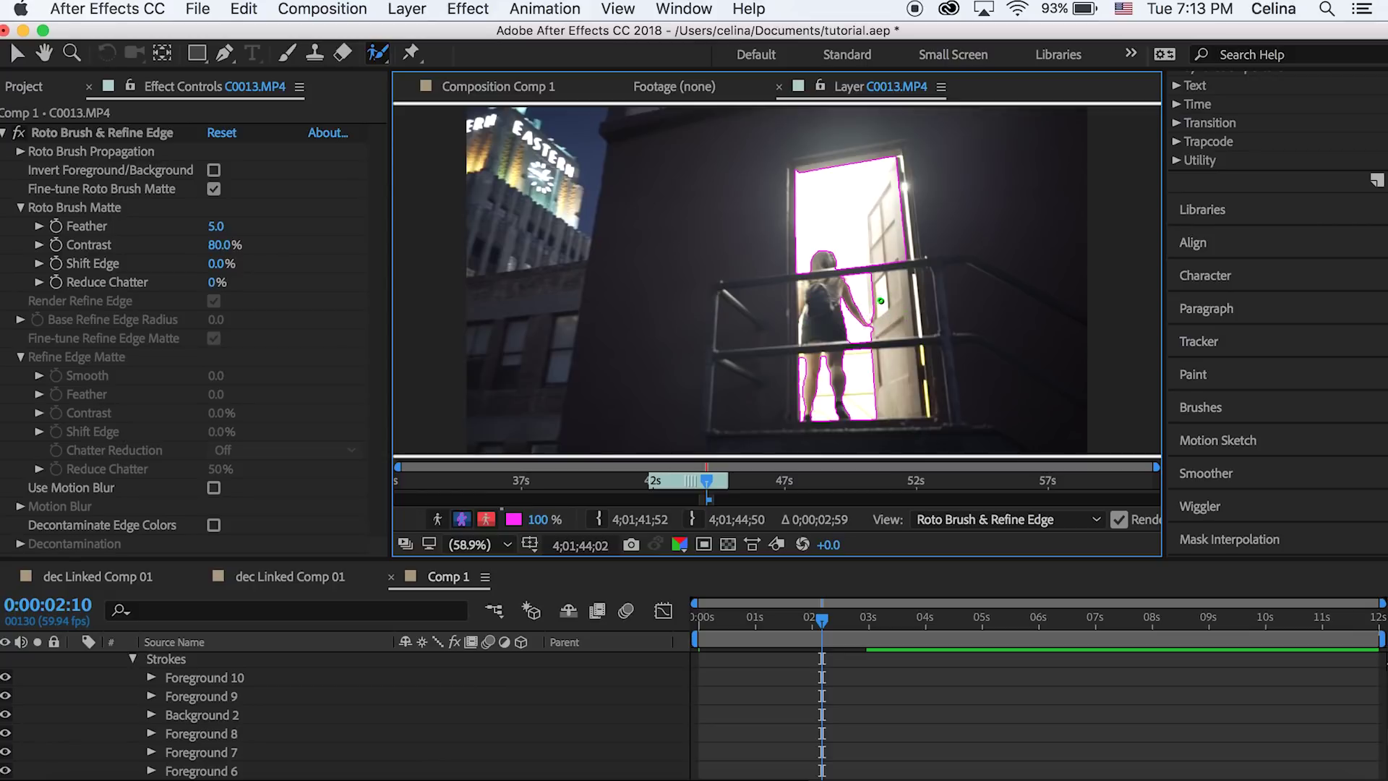
pyautogui.moveTo(895, 312); pyautogui.dragTo(873, 223)
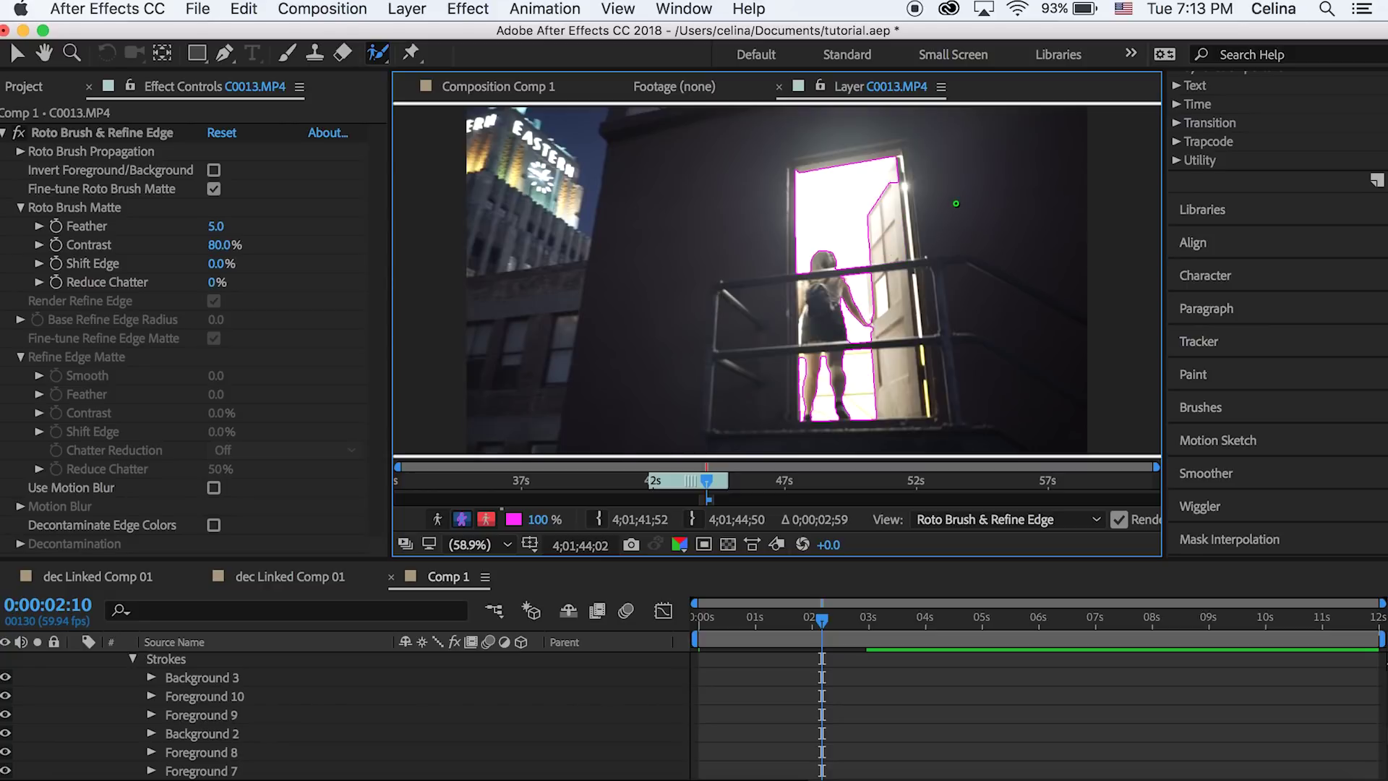
# Step: Step forward six frames from 0:00:02:10 with Page Down to propagate the Roto Brush matte
pyautogui.scroll(10, 805, 679)
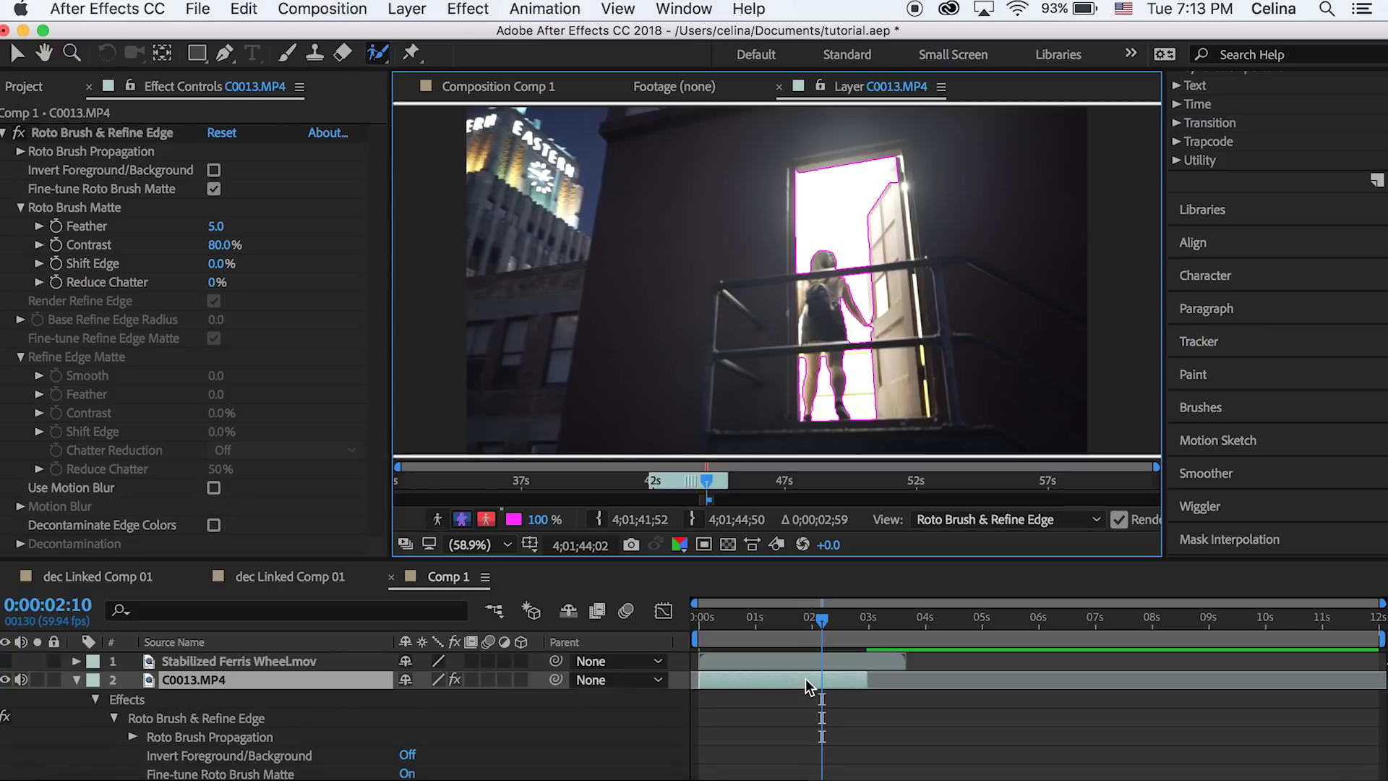
pyautogui.press('pagedown')
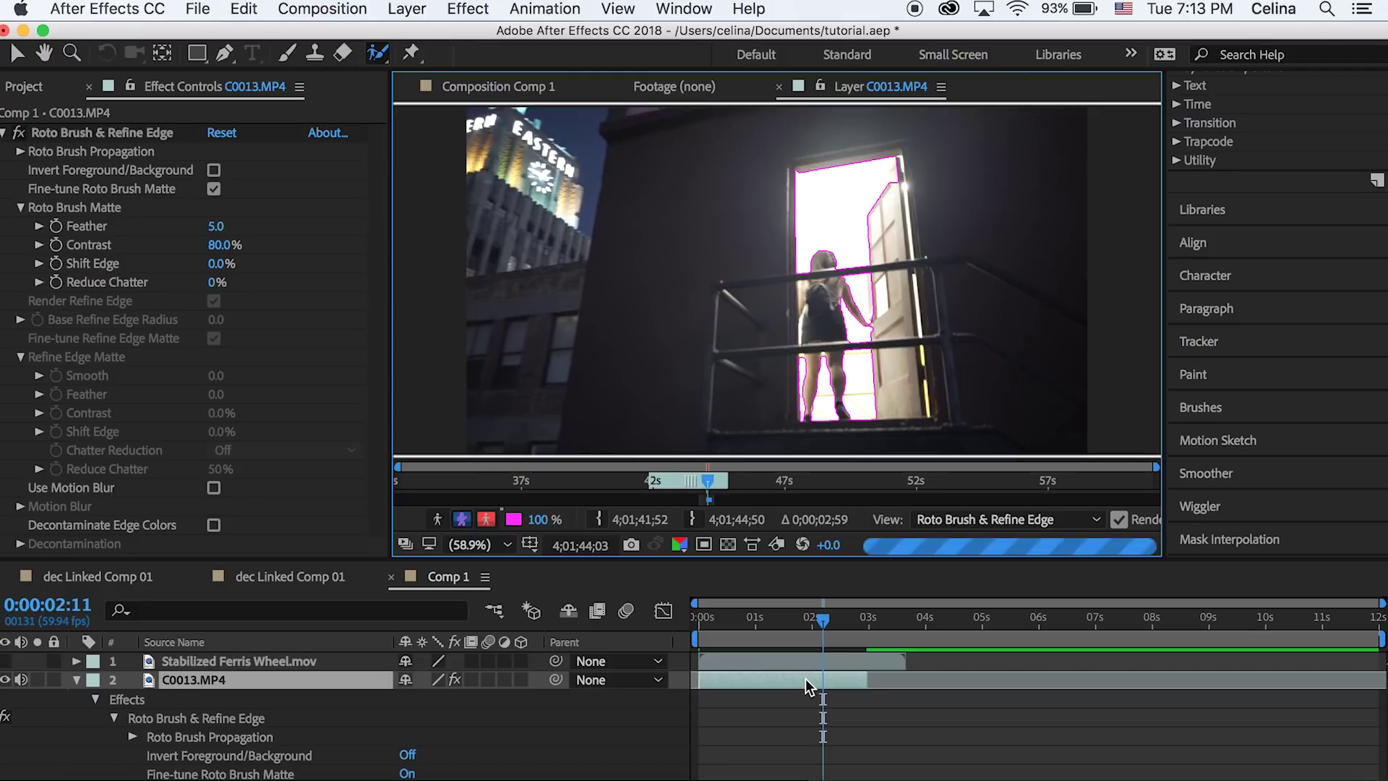
pyautogui.press('pagedown')
pyautogui.press('pagedown')
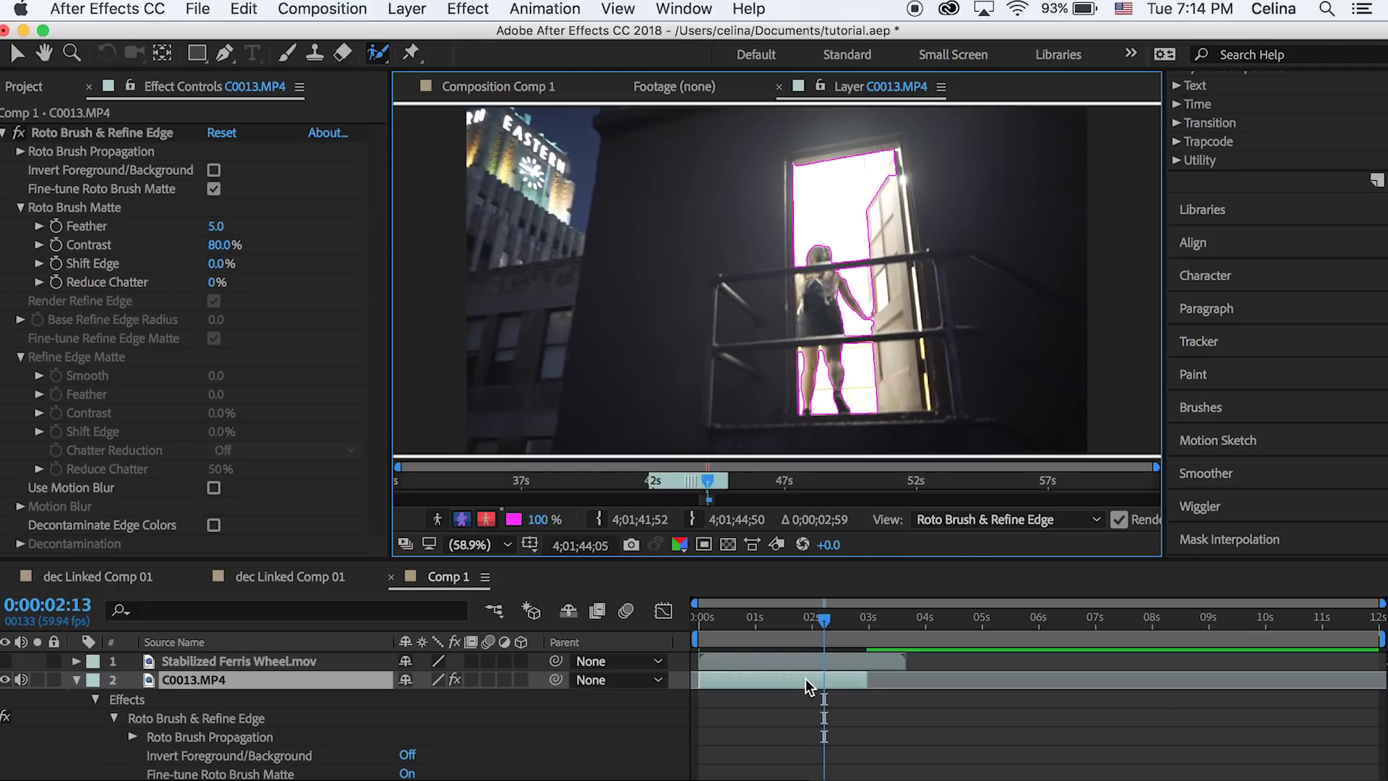
pyautogui.press('pagedown')
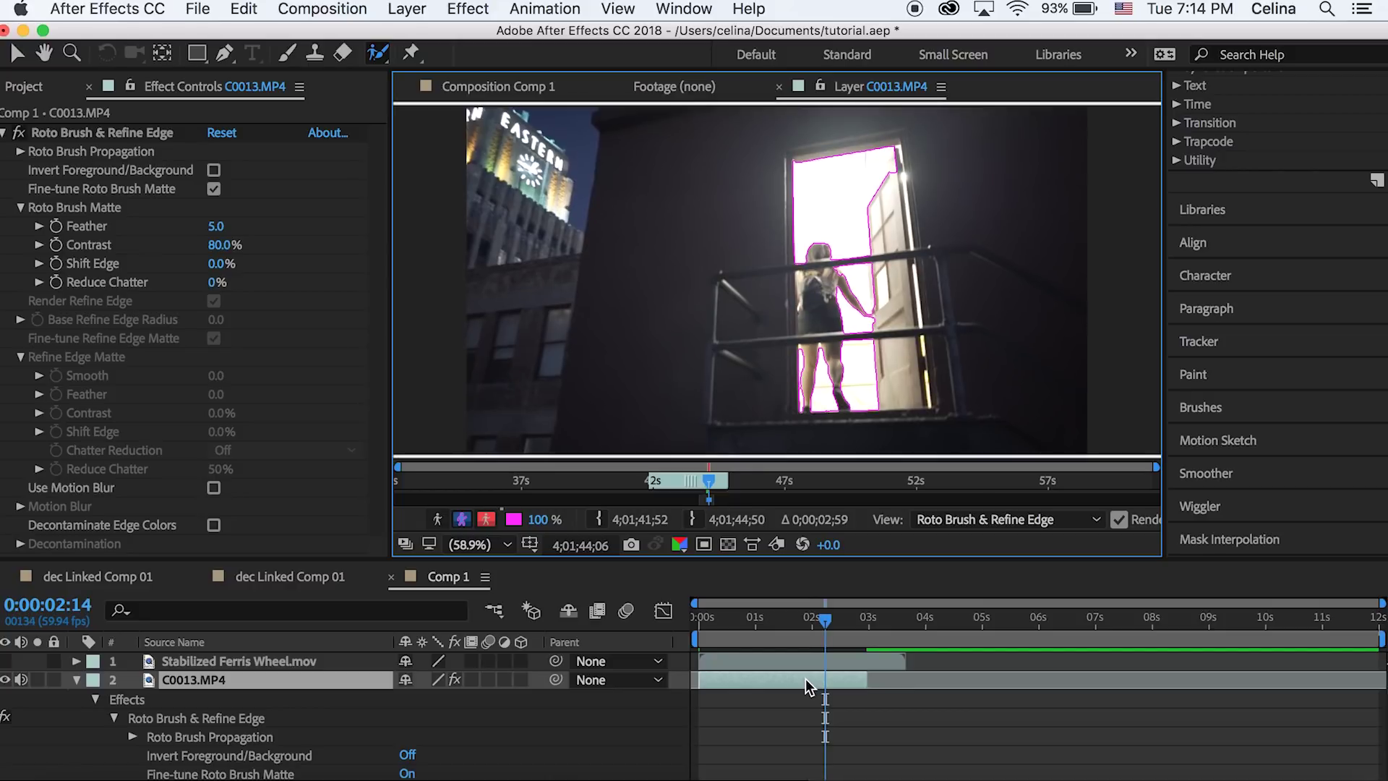
pyautogui.press('pagedown')
pyautogui.press('pagedown')
pyautogui.press('pagedown')
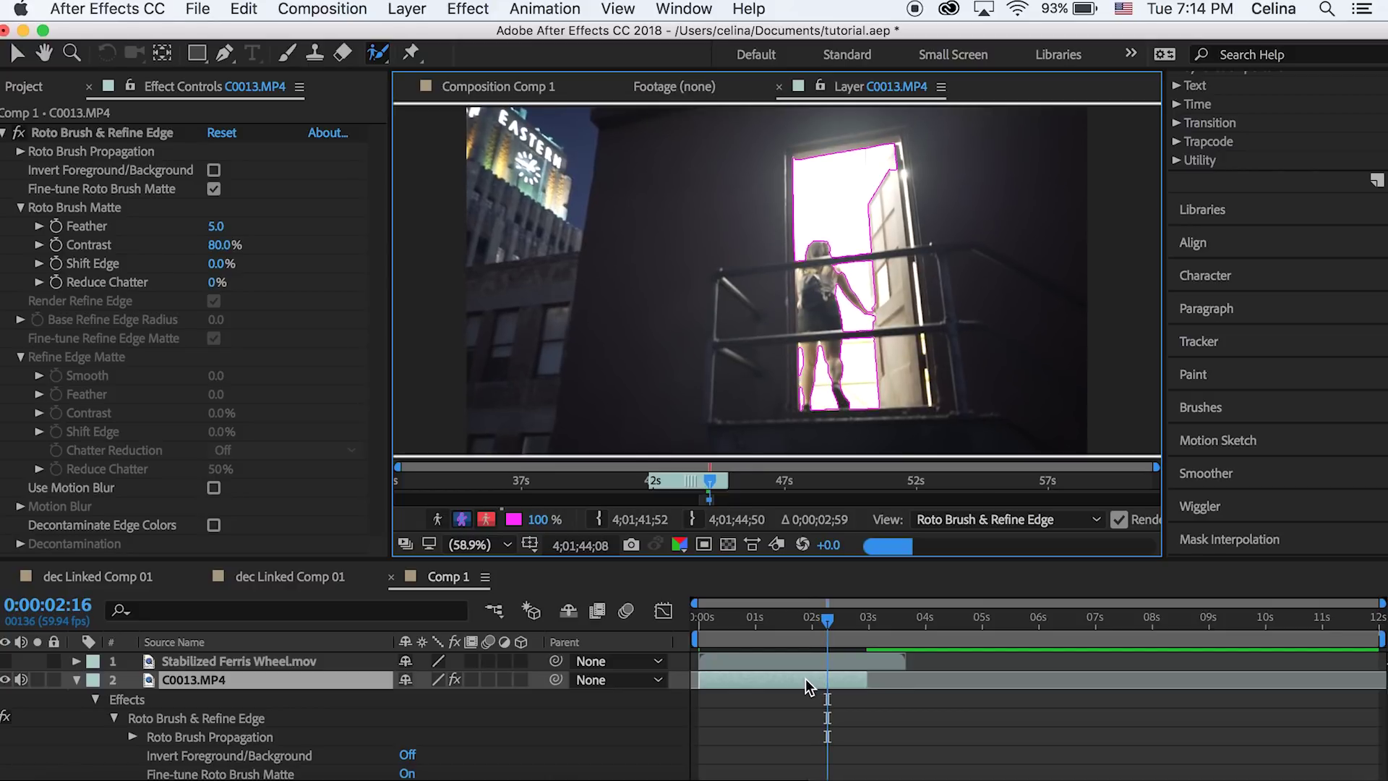
pyautogui.press('pagedown')
pyautogui.press('pagedown')
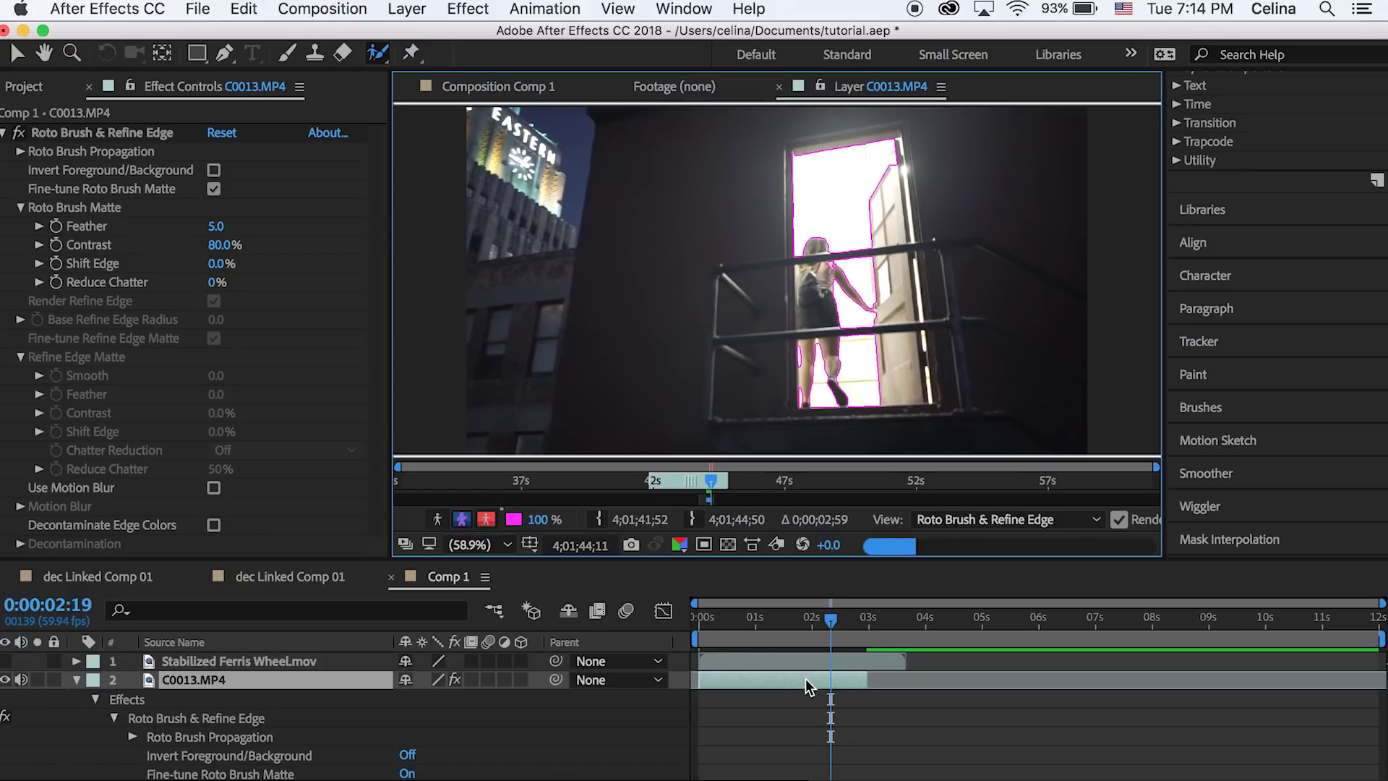
pyautogui.press('pagedown')
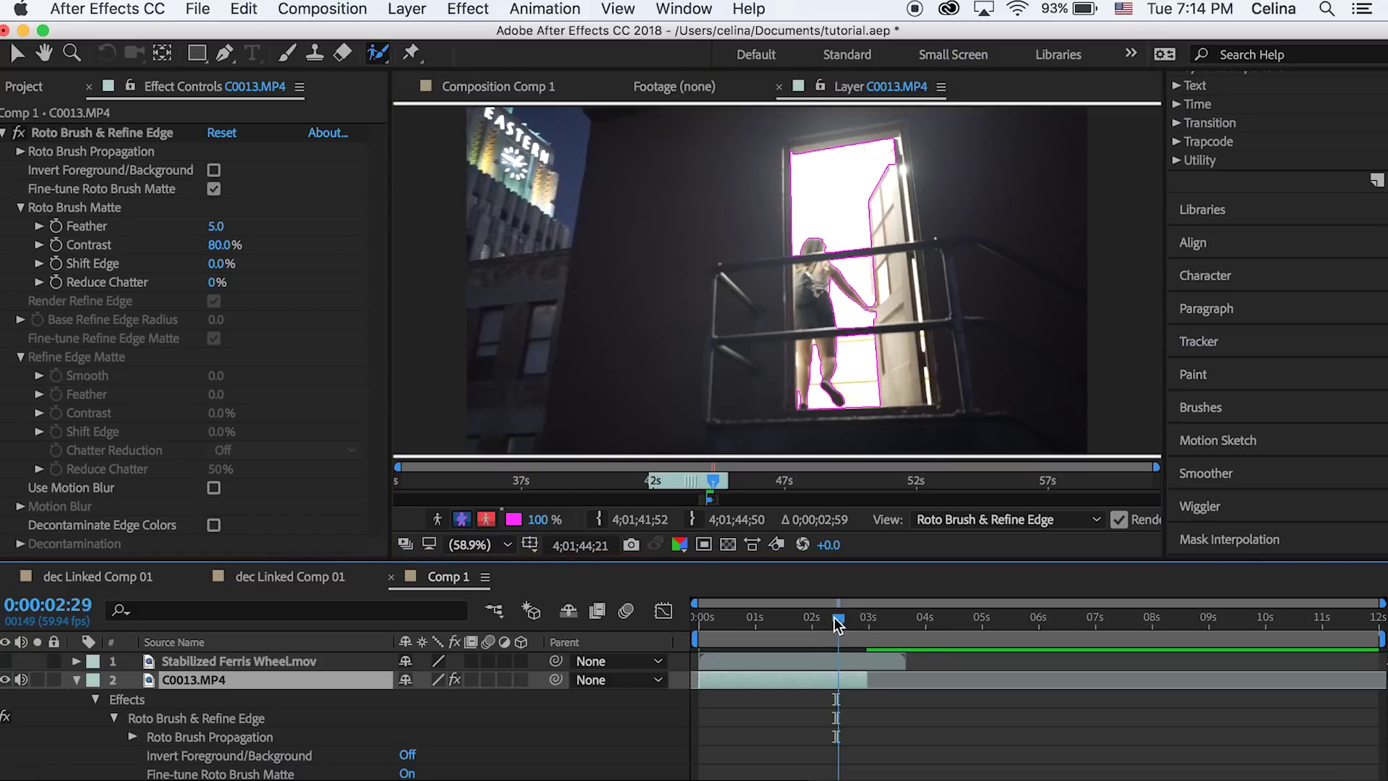
# Step: Set the Roto Brush Feather to 10.6 and turn on Invert Foreground/Background
pyautogui.moveTo(831, 618); pyautogui.dragTo(809, 618)
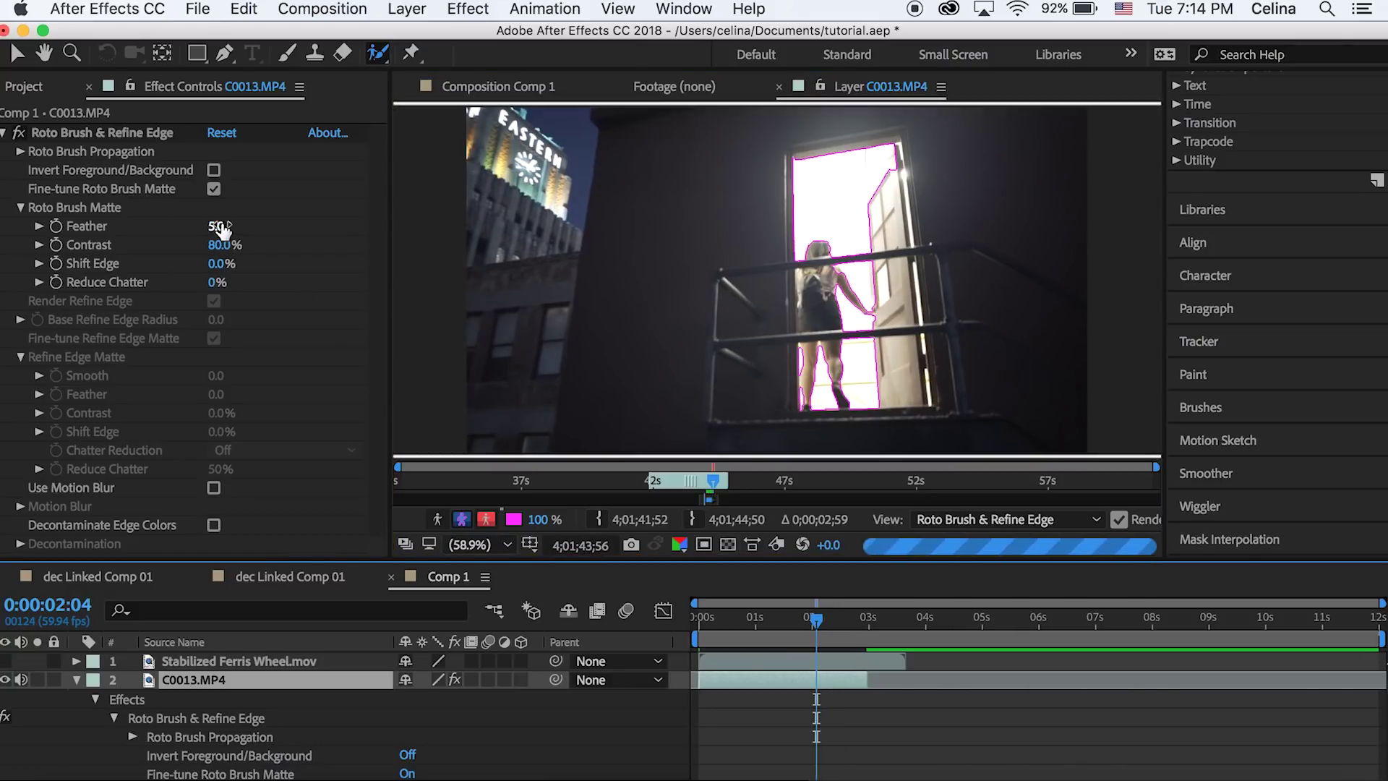
pyautogui.moveTo(216, 226); pyautogui.dragTo(241, 214)
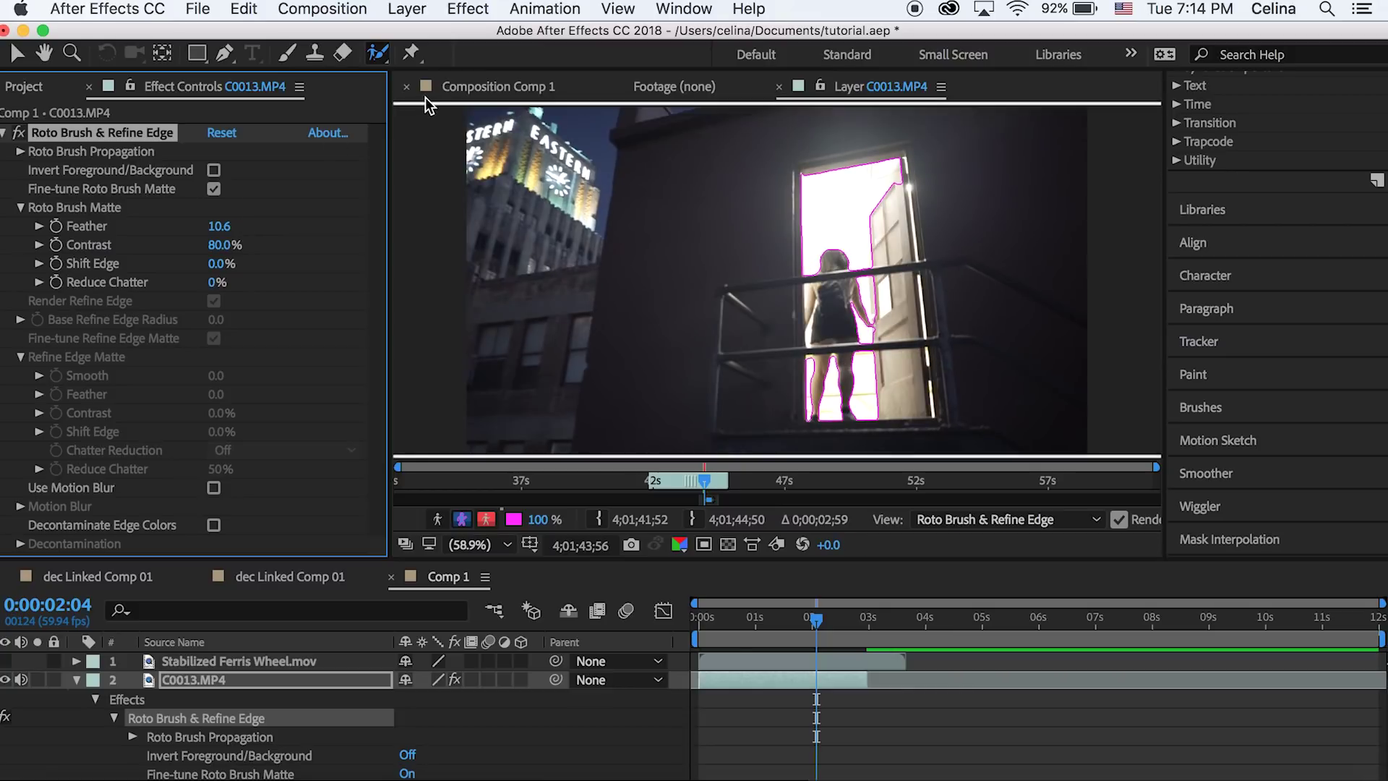
pyautogui.click(474, 86)
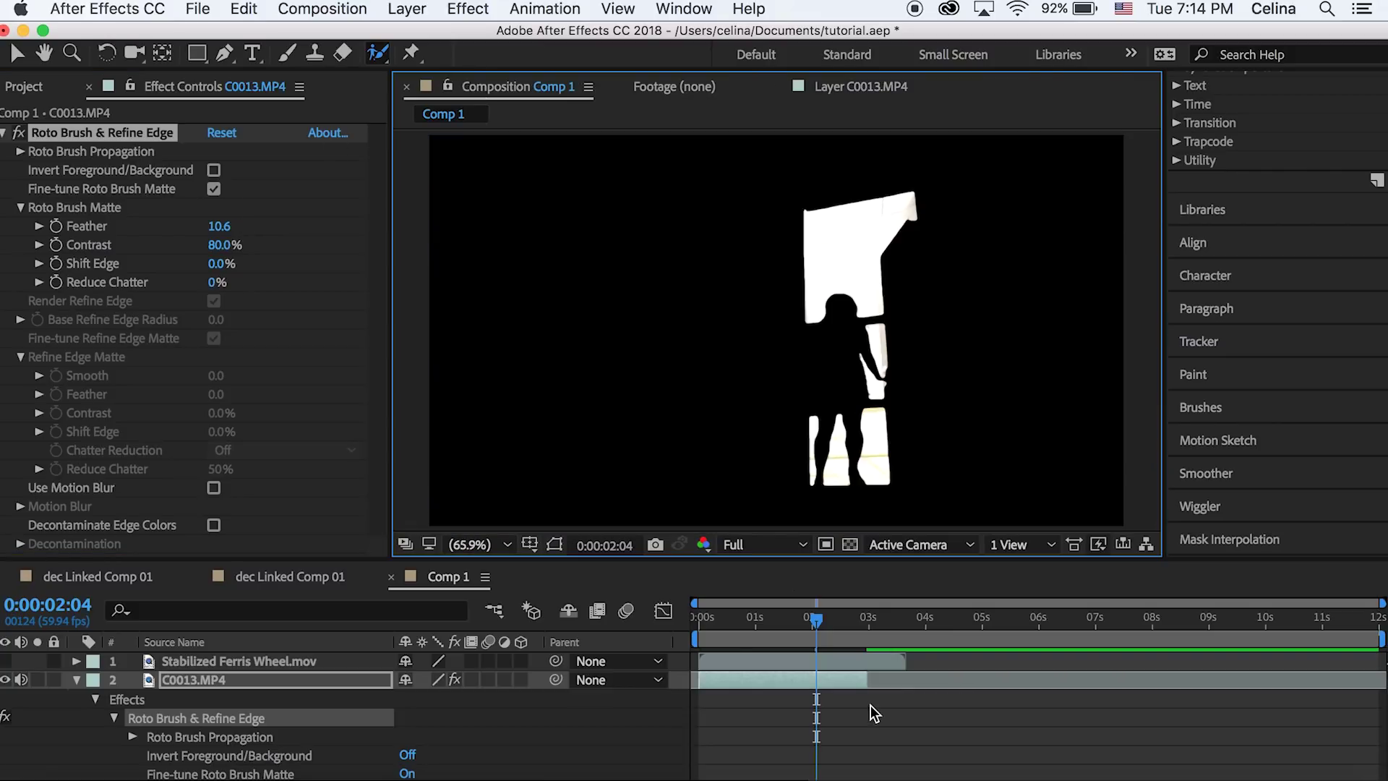
pyautogui.click(76, 679)
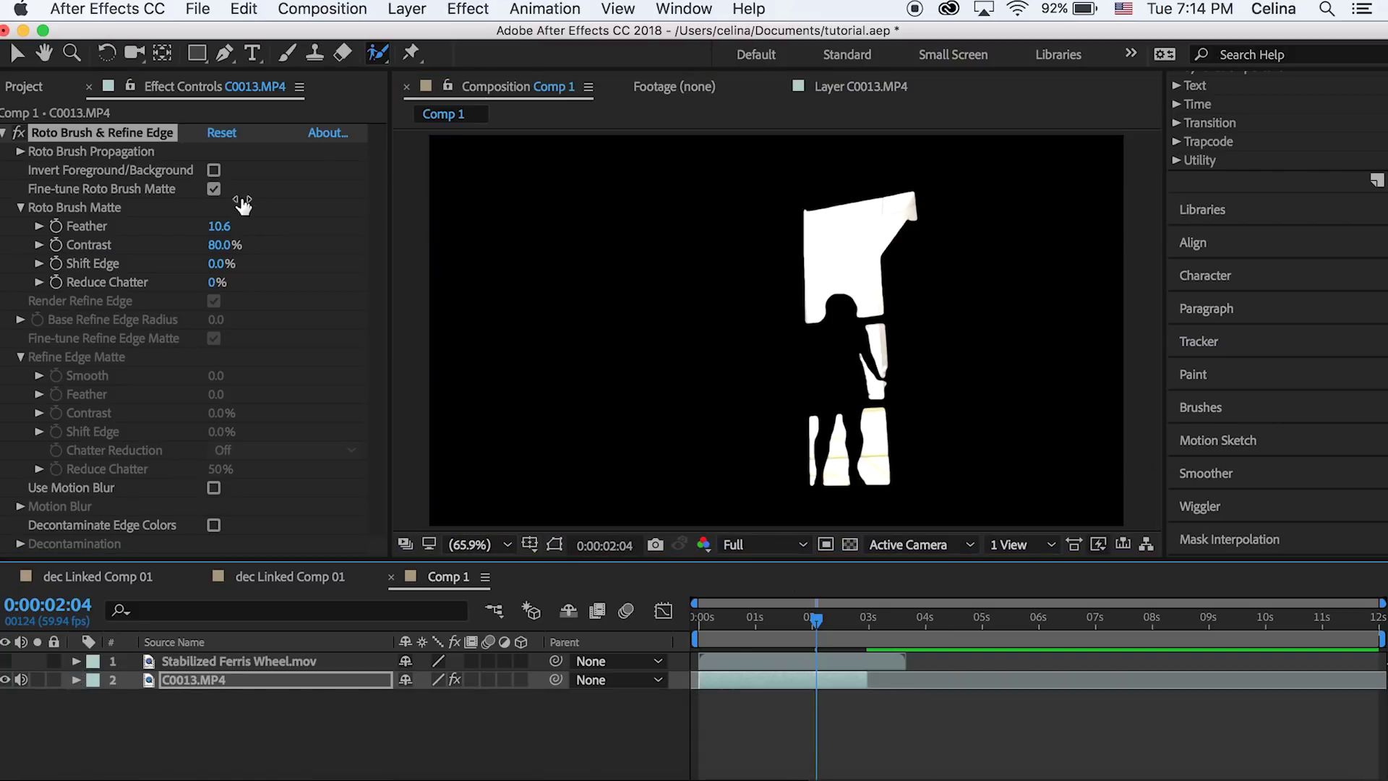
pyautogui.click(211, 170)
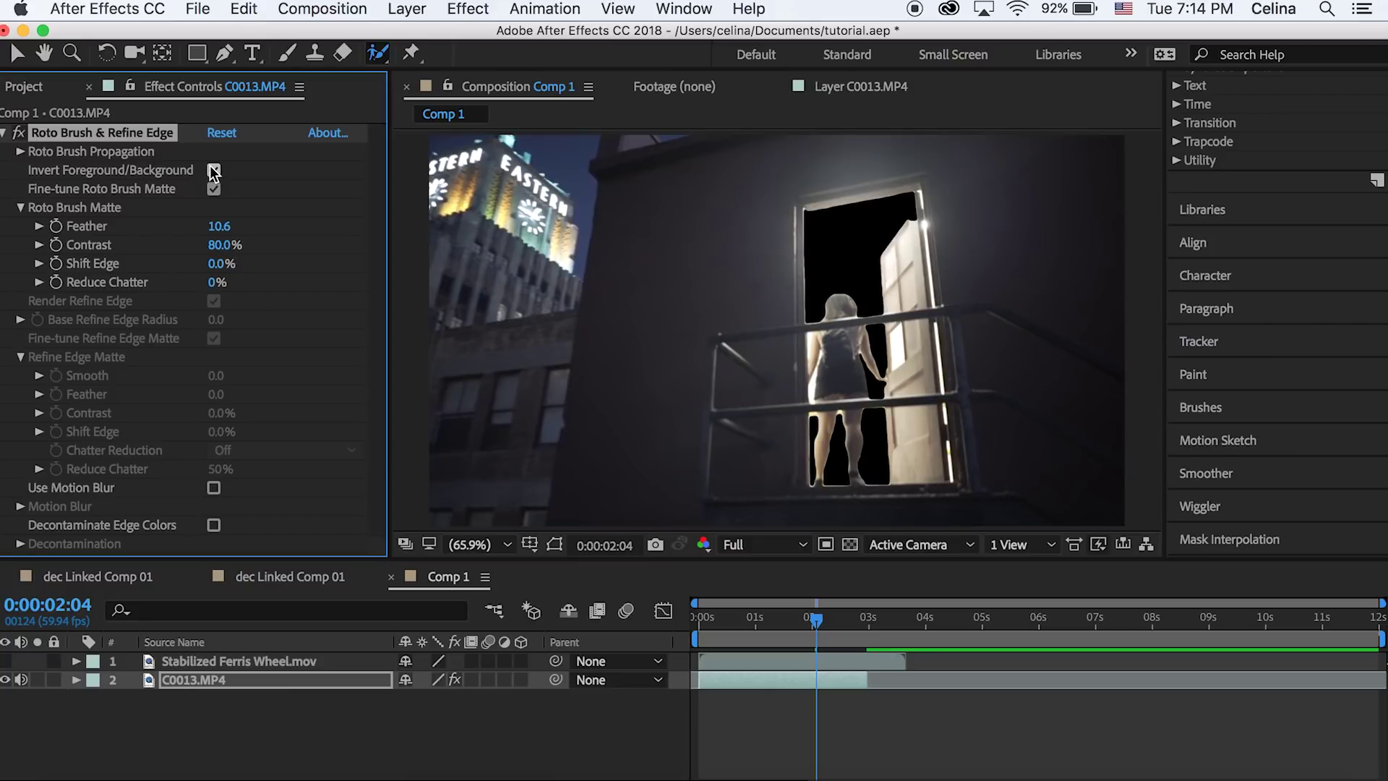
# Step: Duplicate C0013.MP4 and delete Roto Brush & Refine Edge from the lower copy
pyautogui.click(247, 670)
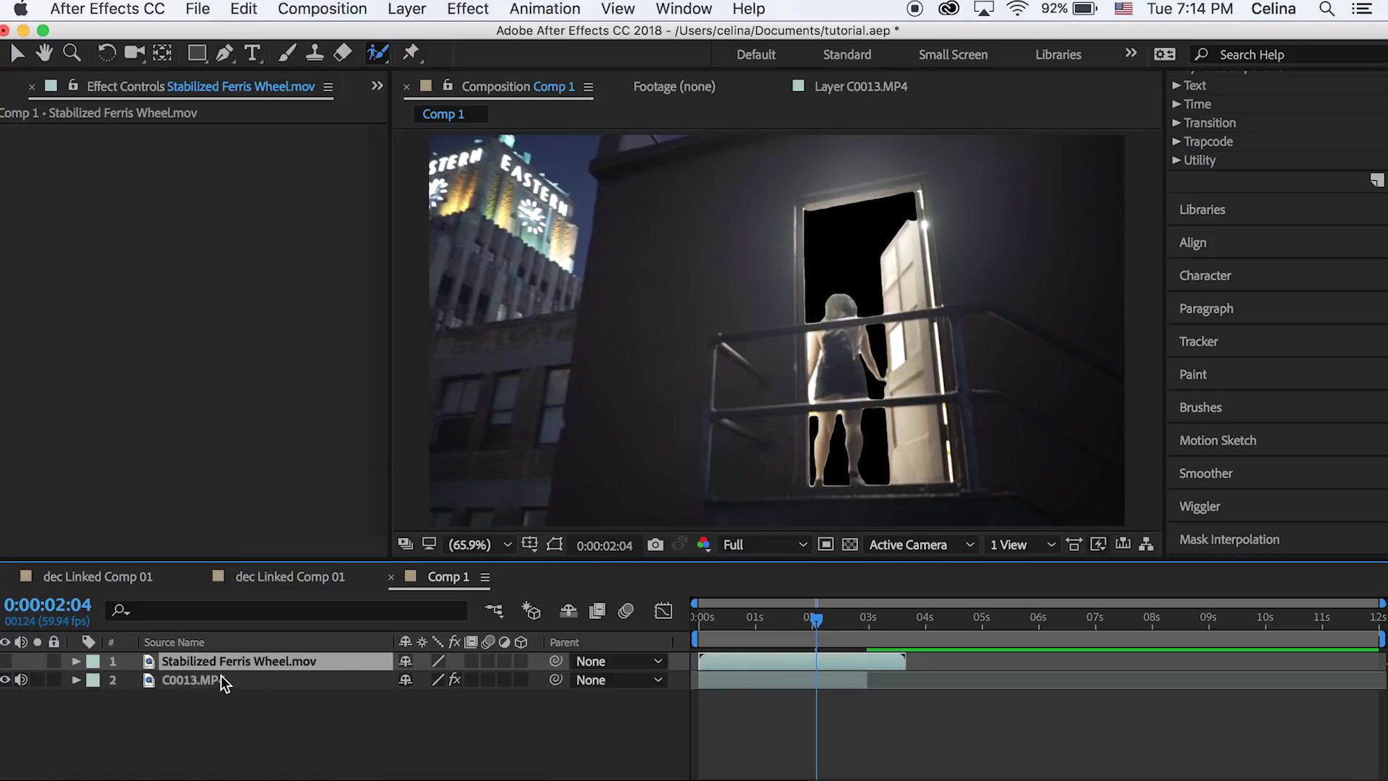
pyautogui.click(220, 676)
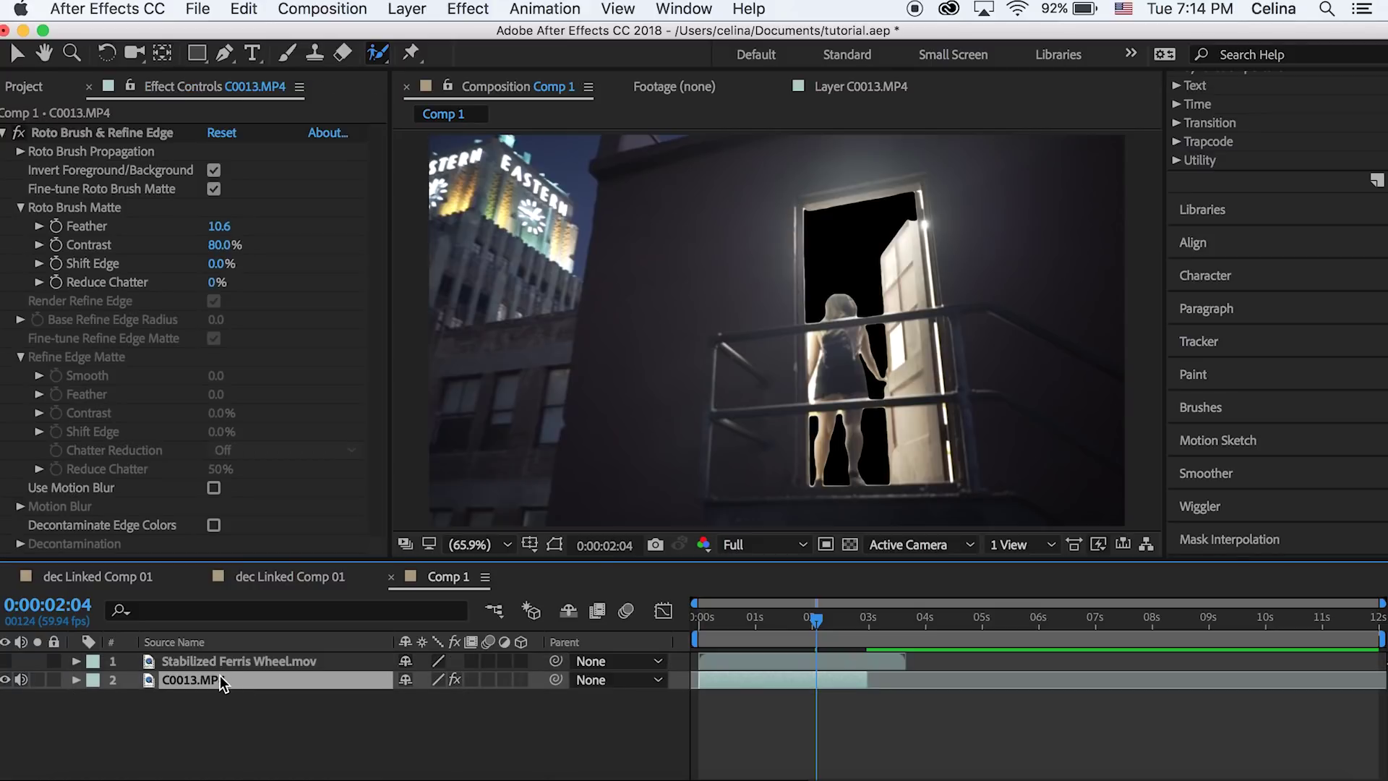
pyautogui.press('super+d')
pyautogui.click(210, 695)
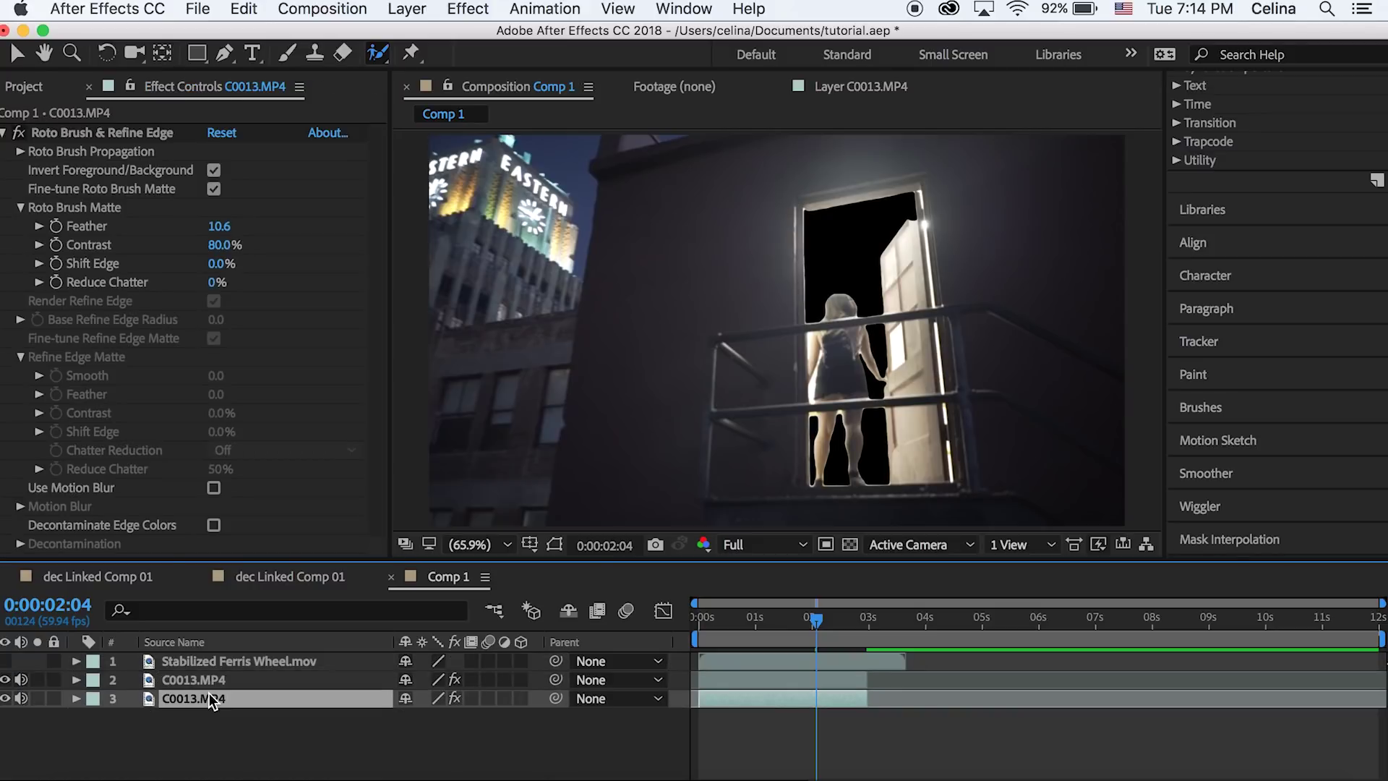
pyautogui.click(119, 132)
pyautogui.press('Delete')
pyautogui.click(772, 722)
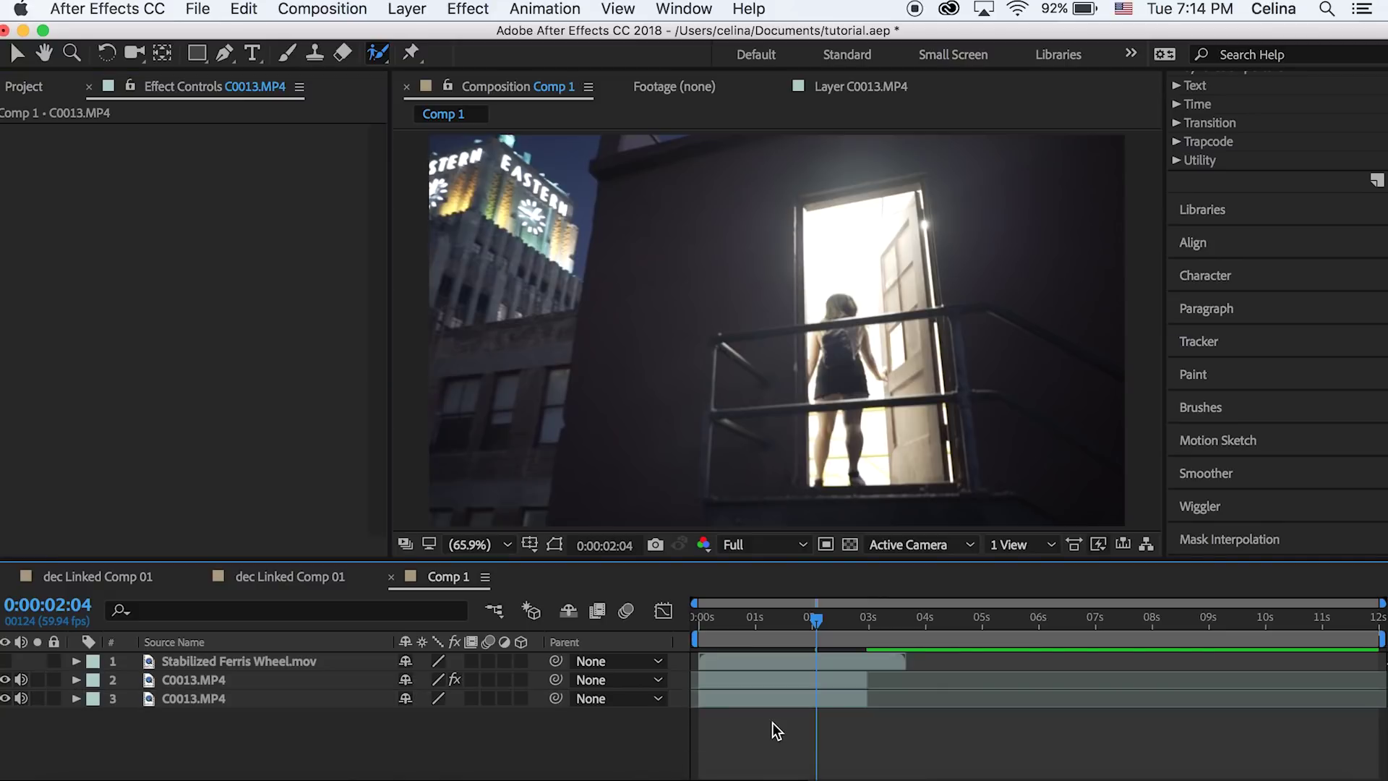
pyautogui.click(783, 684)
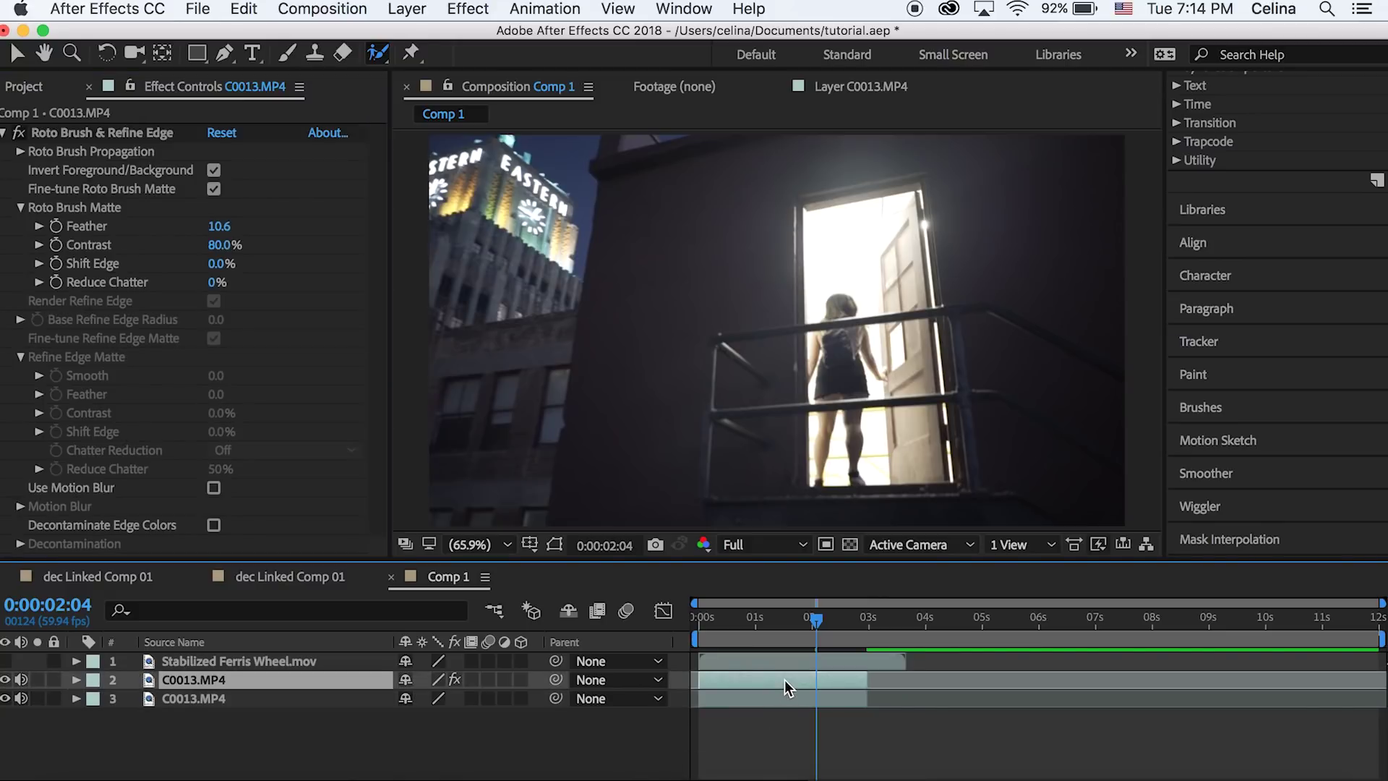
pyautogui.click(239, 660)
# Step: Move Stabilized Ferris Wheel.mov between the two C0013.MP4 layers and scrub back to check it
pyautogui.moveTo(224, 658); pyautogui.dragTo(199, 687)
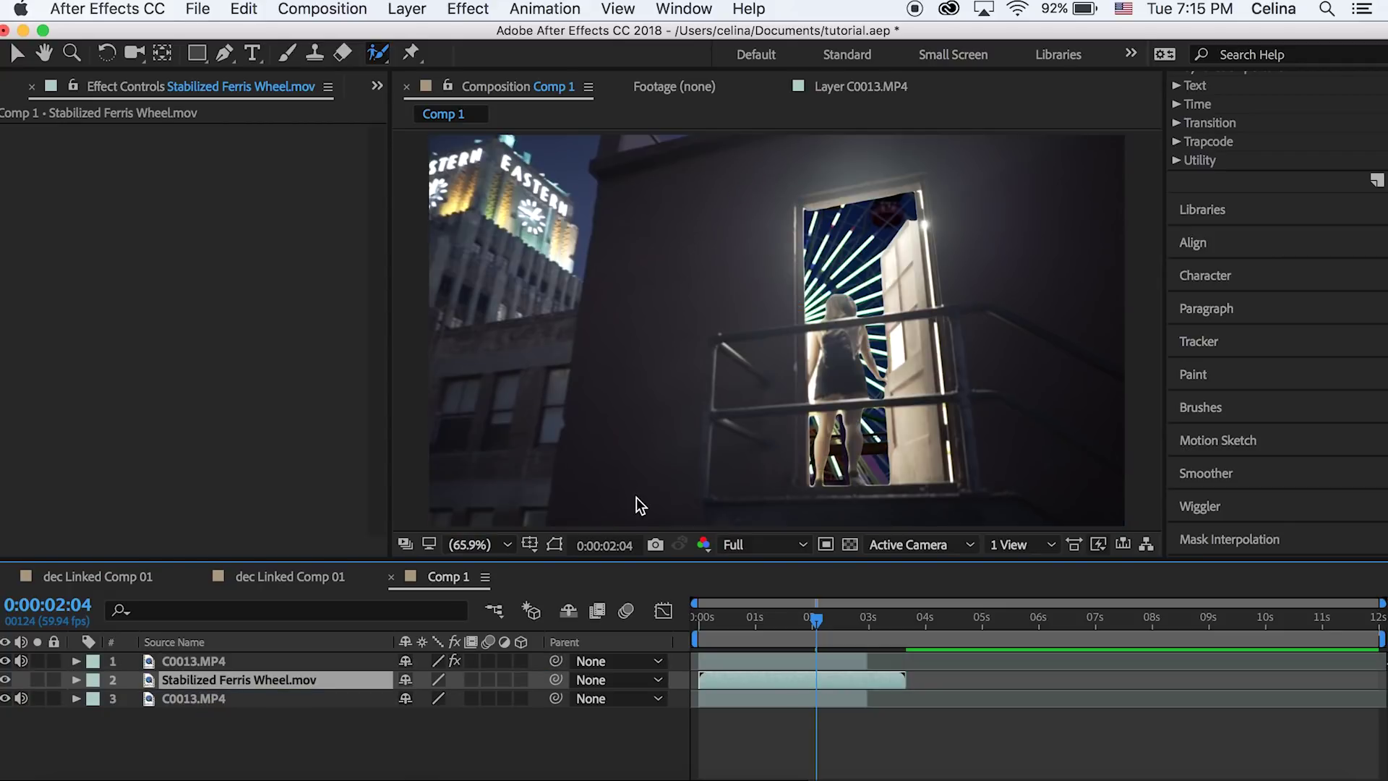
pyautogui.click(813, 630)
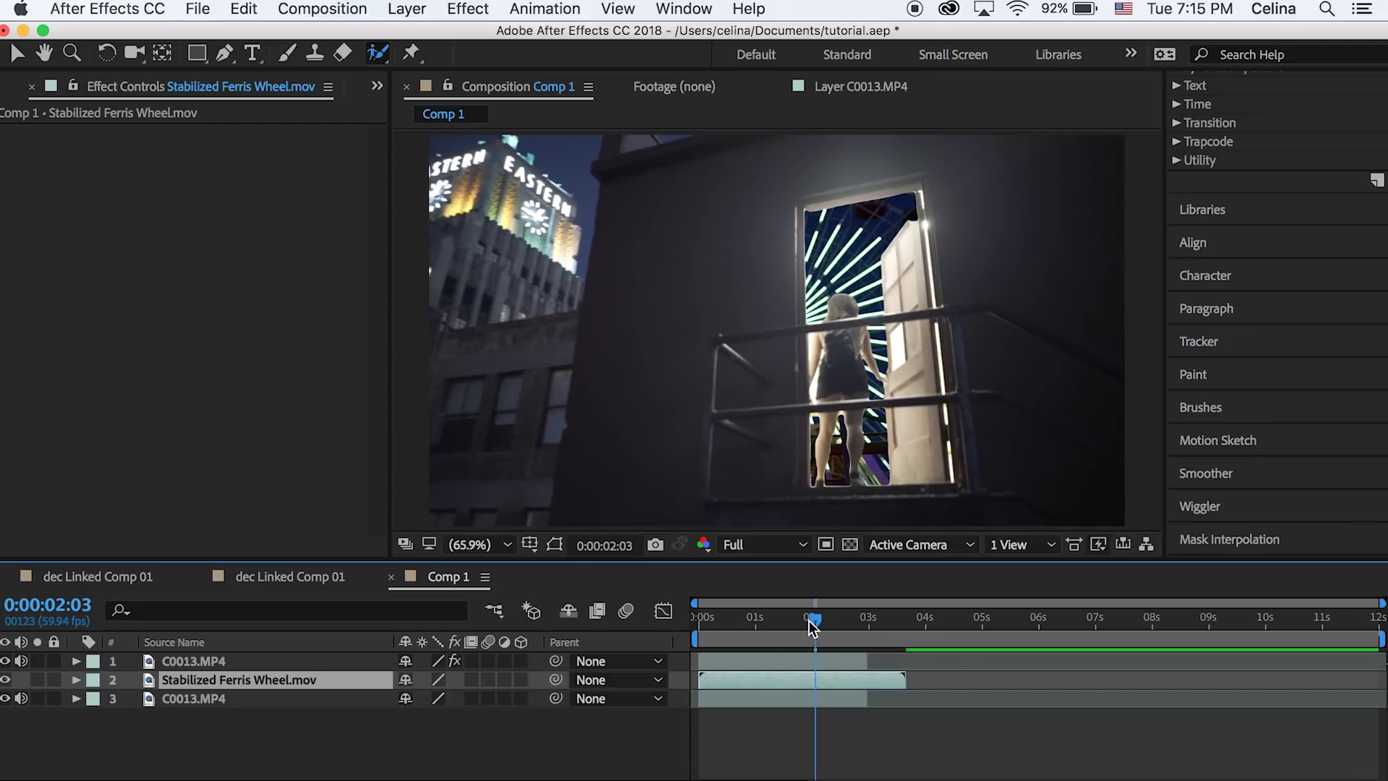
pyautogui.moveTo(810, 621); pyautogui.dragTo(801, 618)
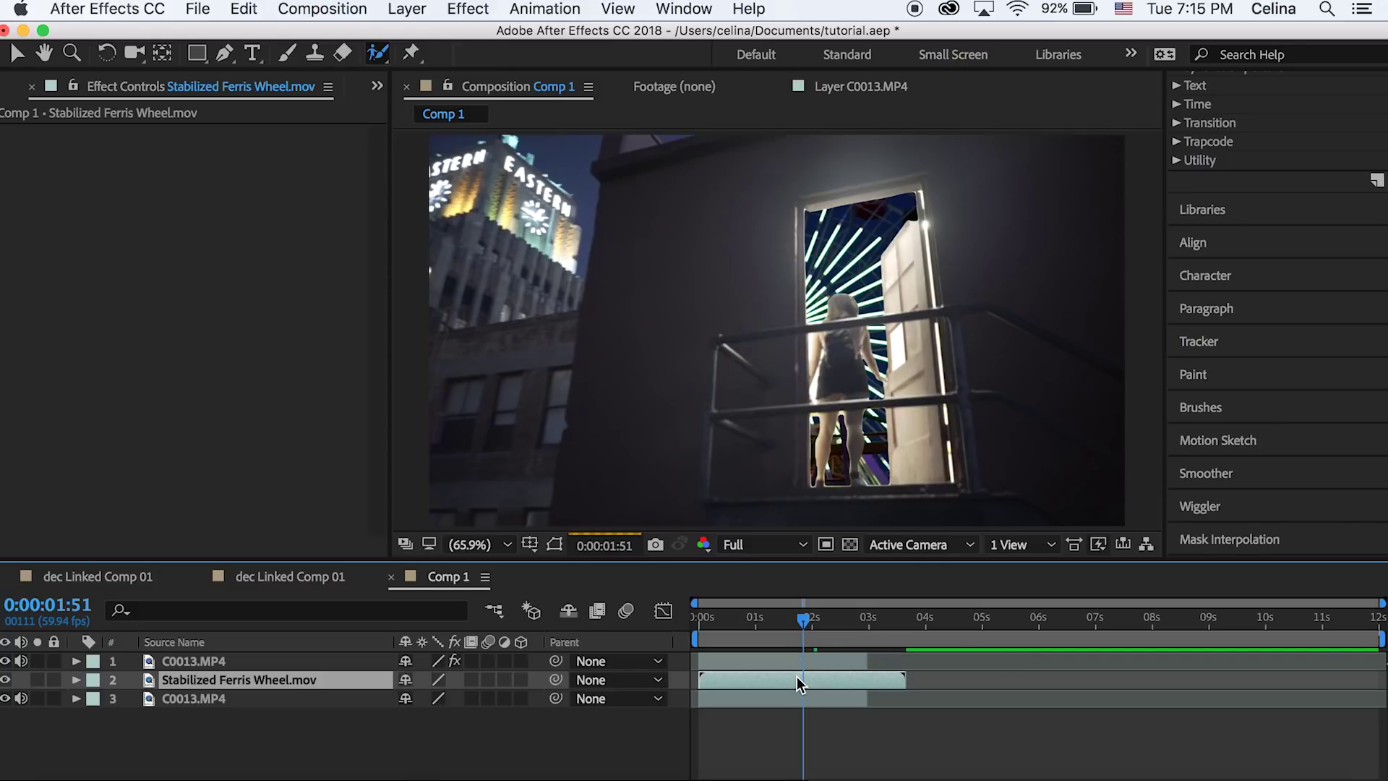
pyautogui.press('t')
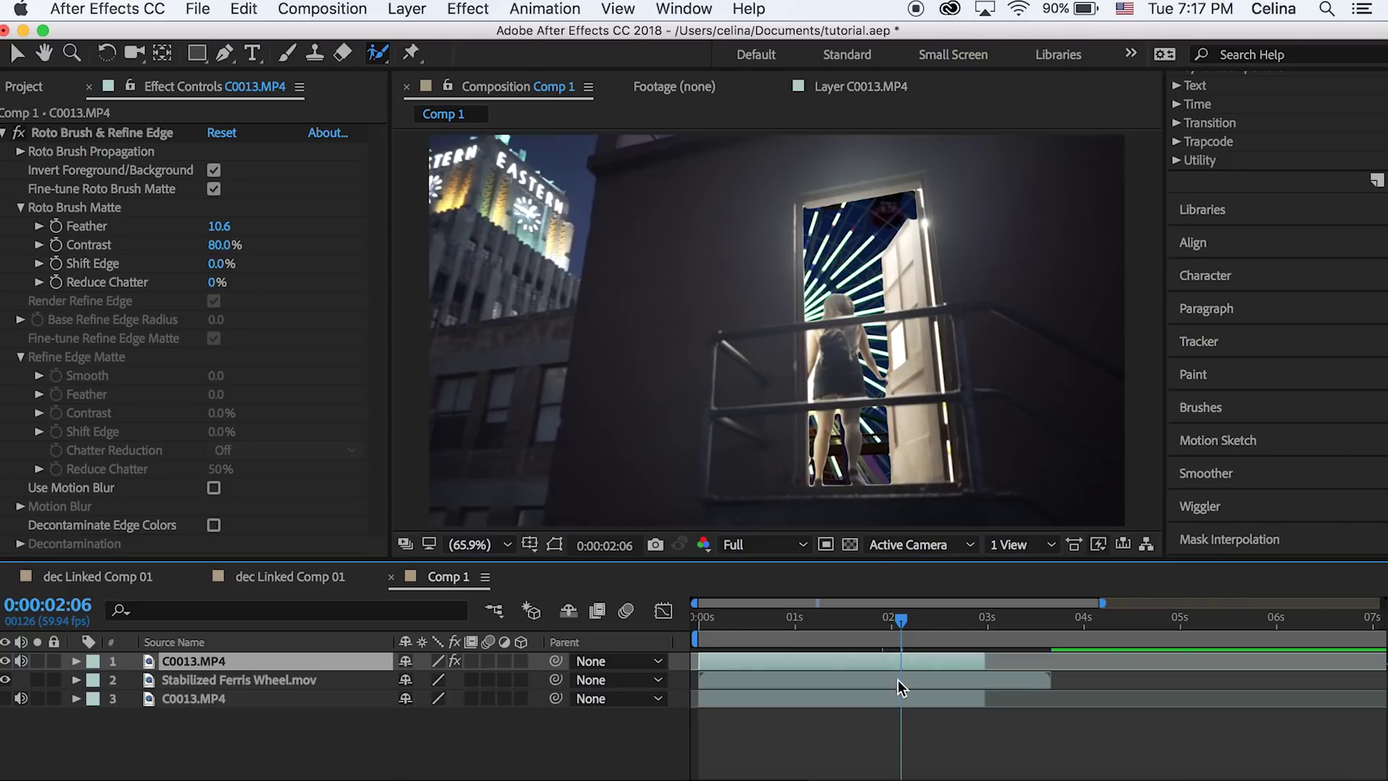
pyautogui.click(900, 678)
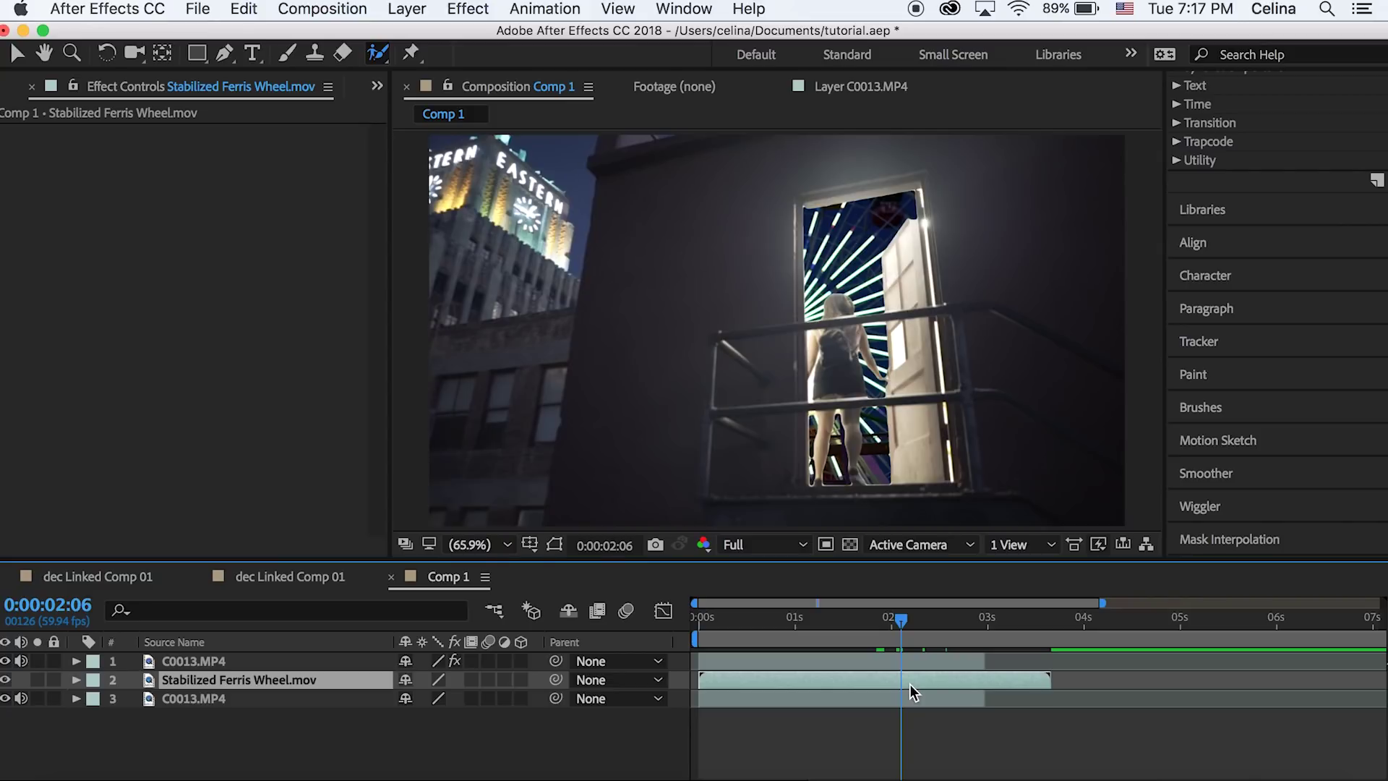
# Step: Split the Ferris wheel layer, delete the extra piece, and trim its start to 0:00:02:12
pyautogui.hotkey('ctrl', 'shift', 'd')
pyautogui.click(886, 701)
pyautogui.press('Delete')
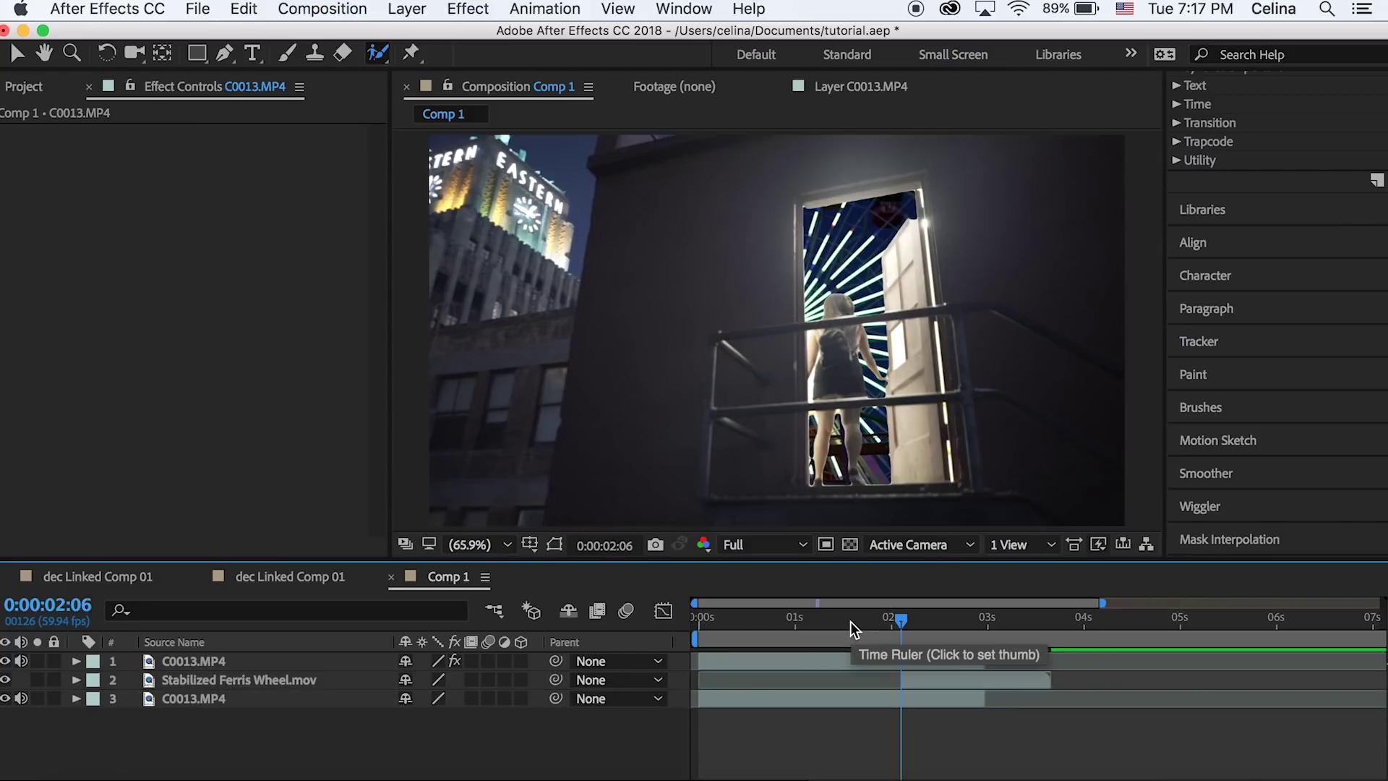
pyautogui.click(912, 620)
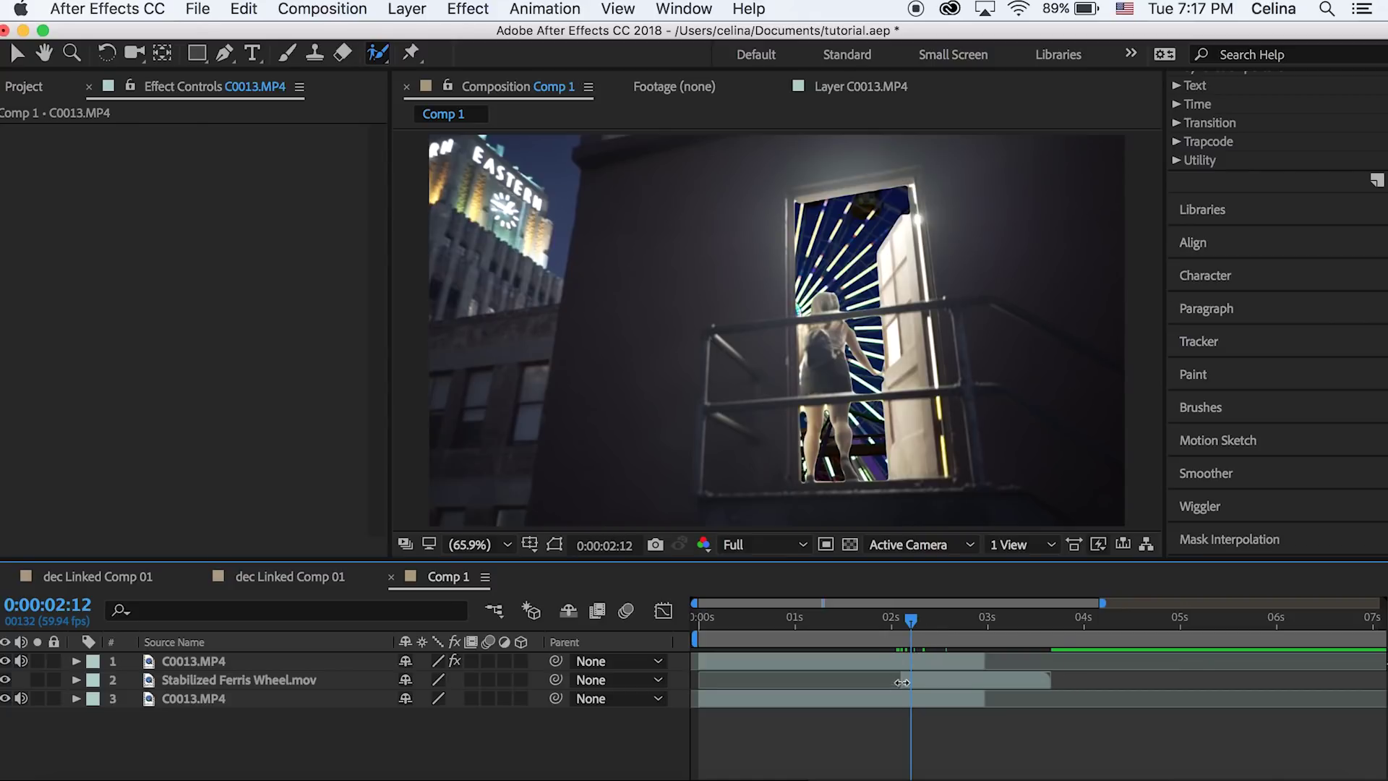
pyautogui.moveTo(901, 682); pyautogui.dragTo(915, 681)
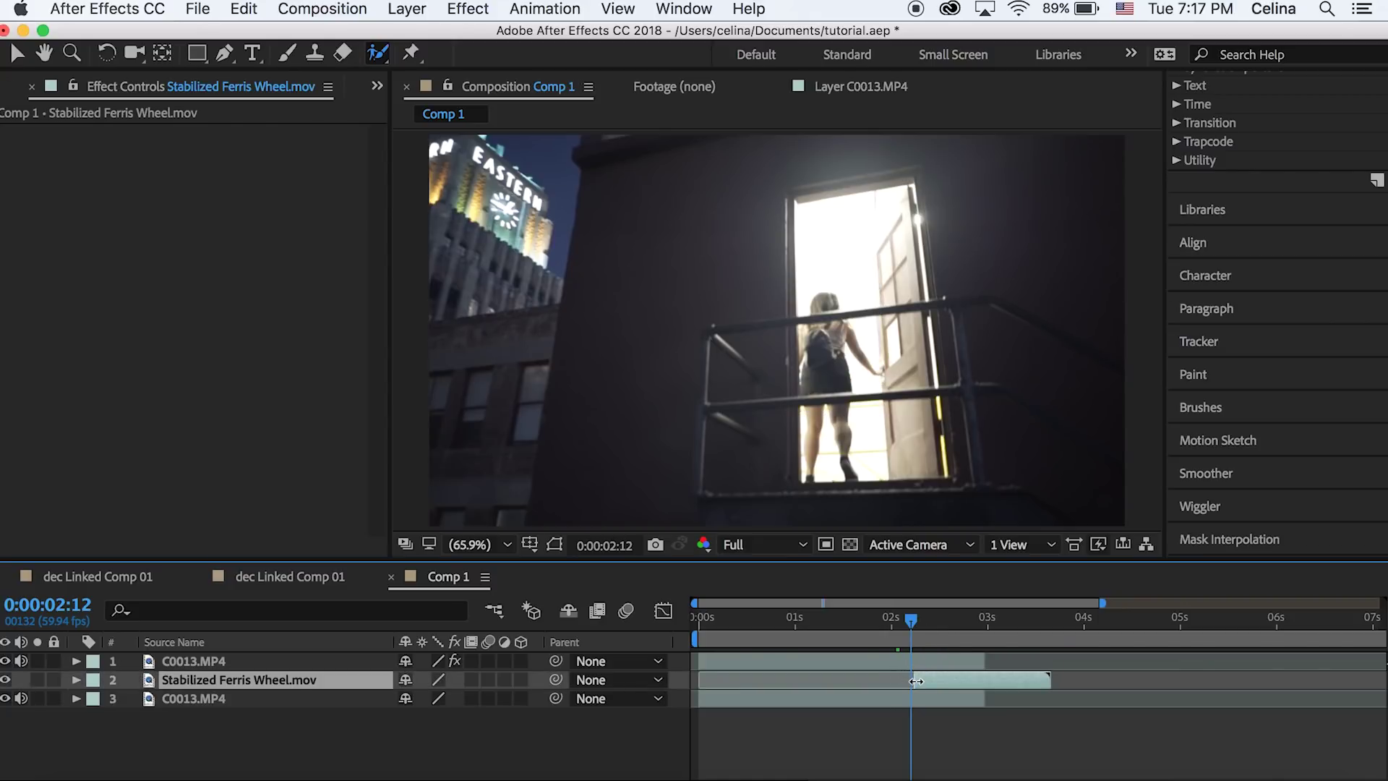
pyautogui.moveTo(904, 623); pyautogui.dragTo(914, 623)
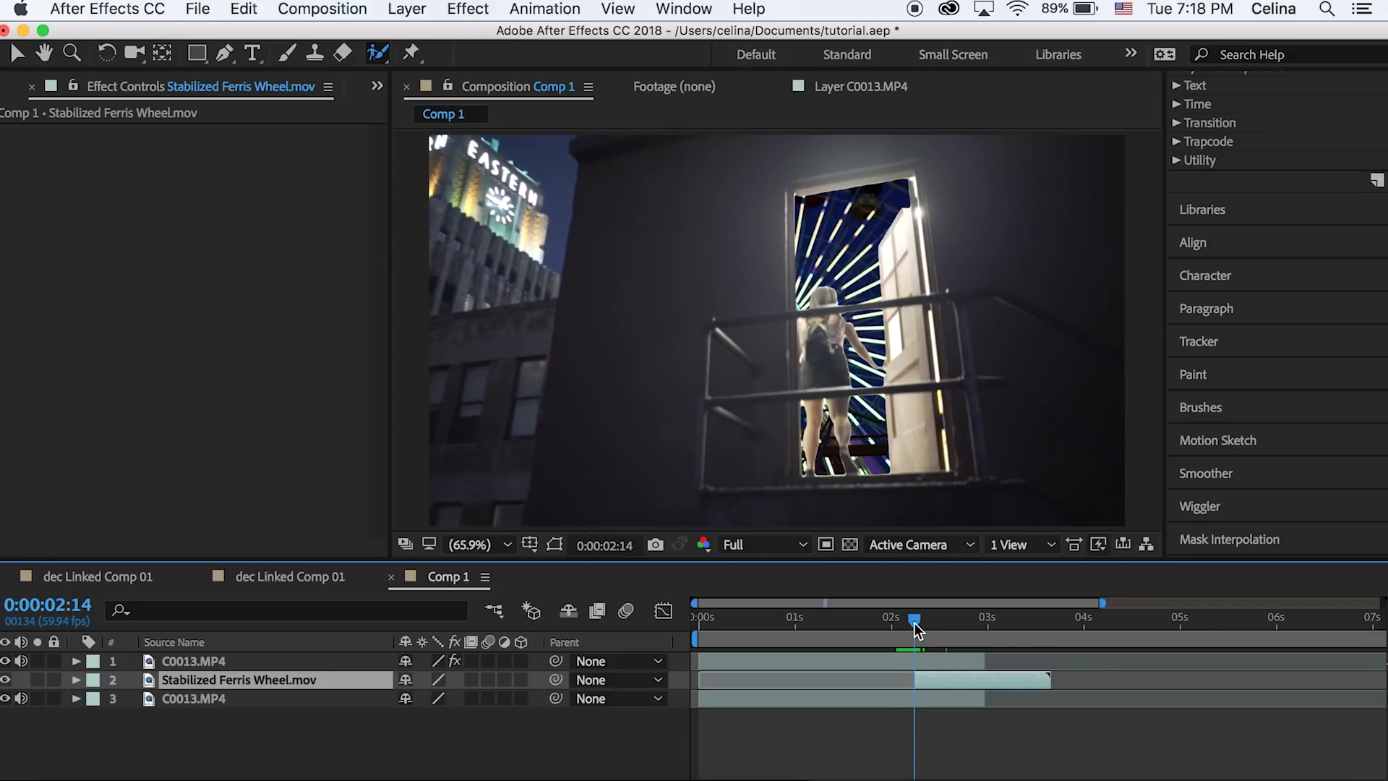
# Step: Keyframe Ferris wheel opacity from 1% at 0:00:02:14 to 100% at 0:00:02:22
pyautogui.press('t')
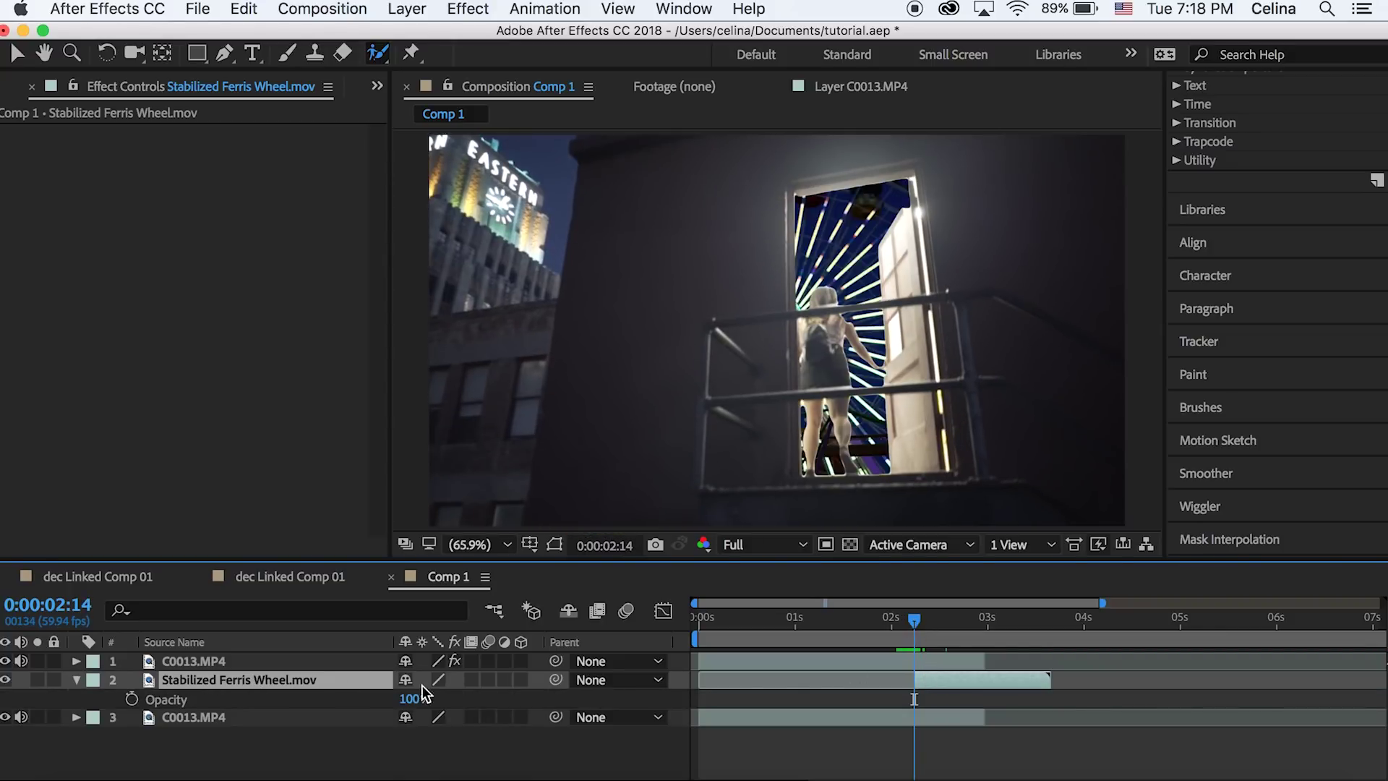
pyautogui.moveTo(417, 701); pyautogui.dragTo(19, 712)
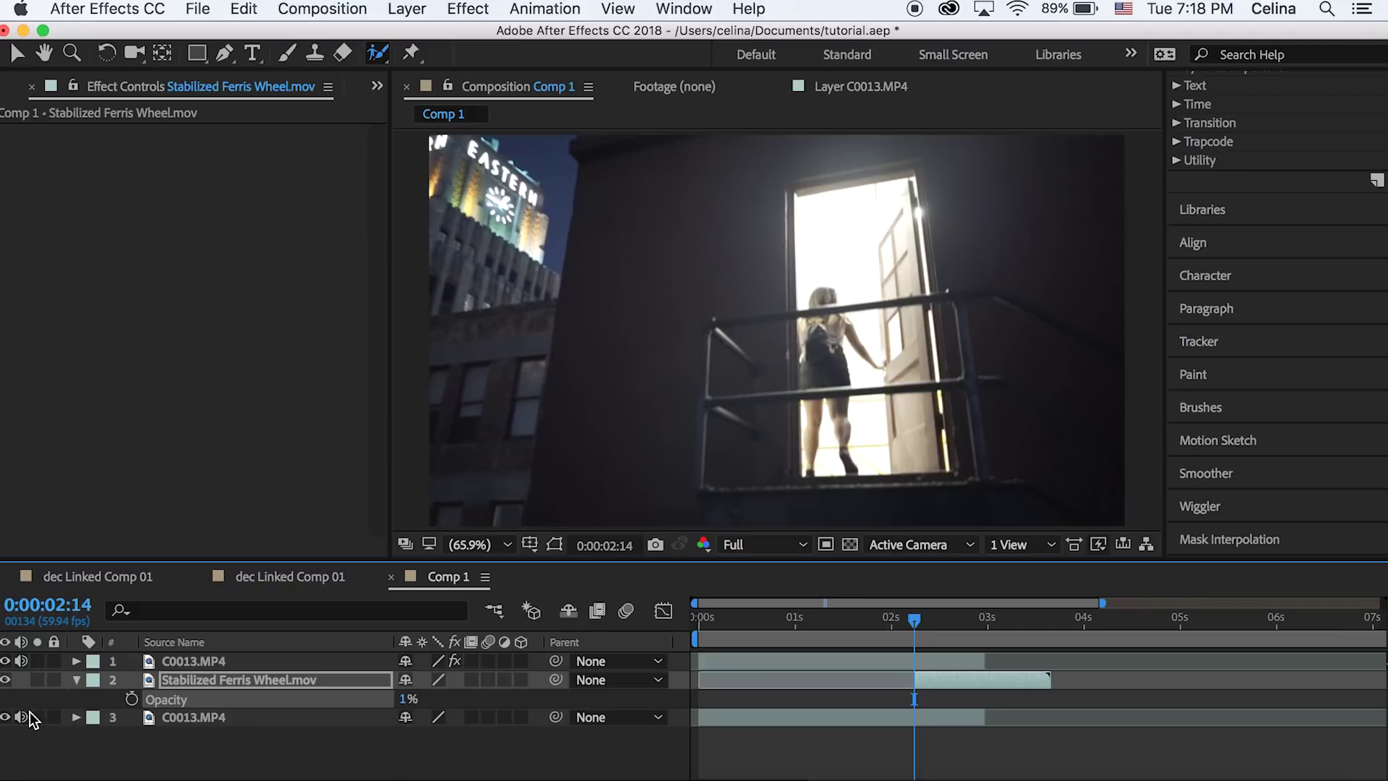
pyautogui.click(132, 699)
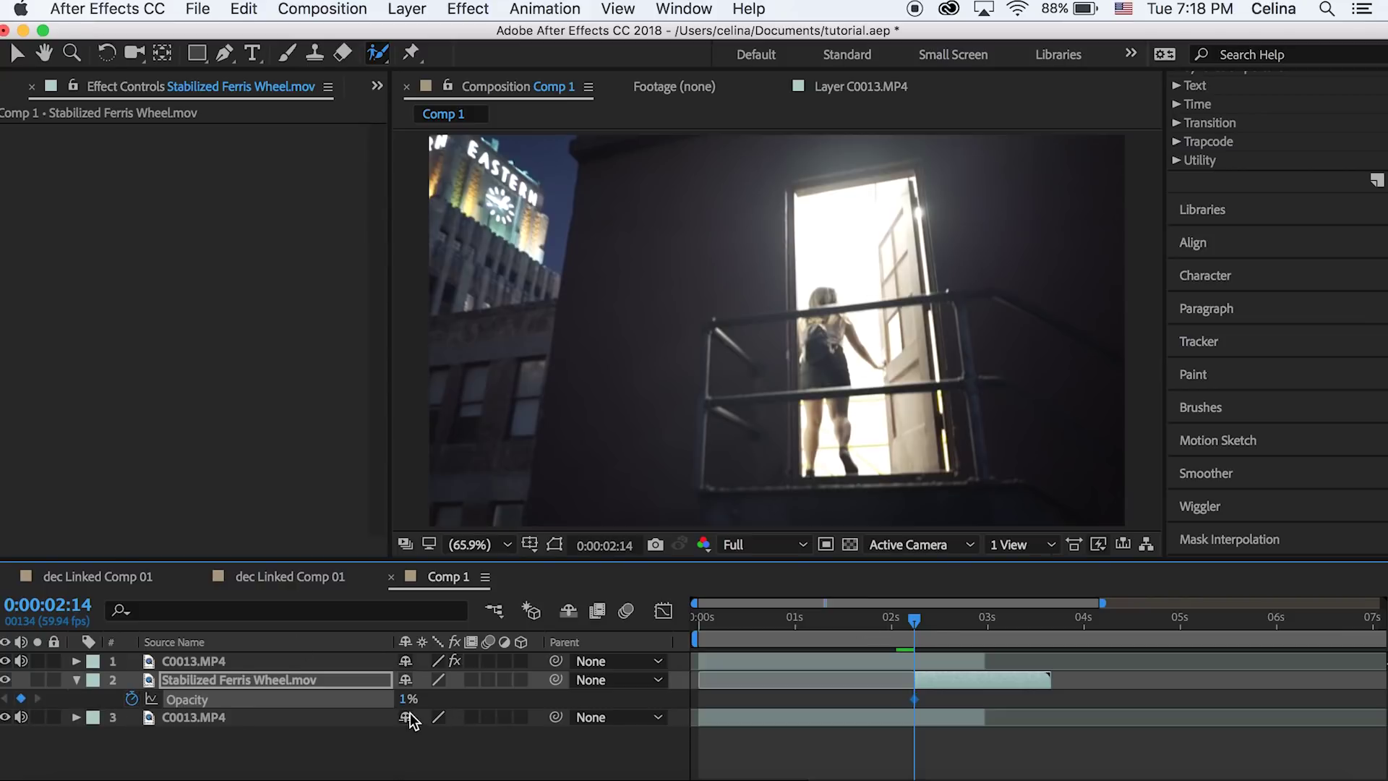
pyautogui.moveTo(408, 700); pyautogui.dragTo(436, 702)
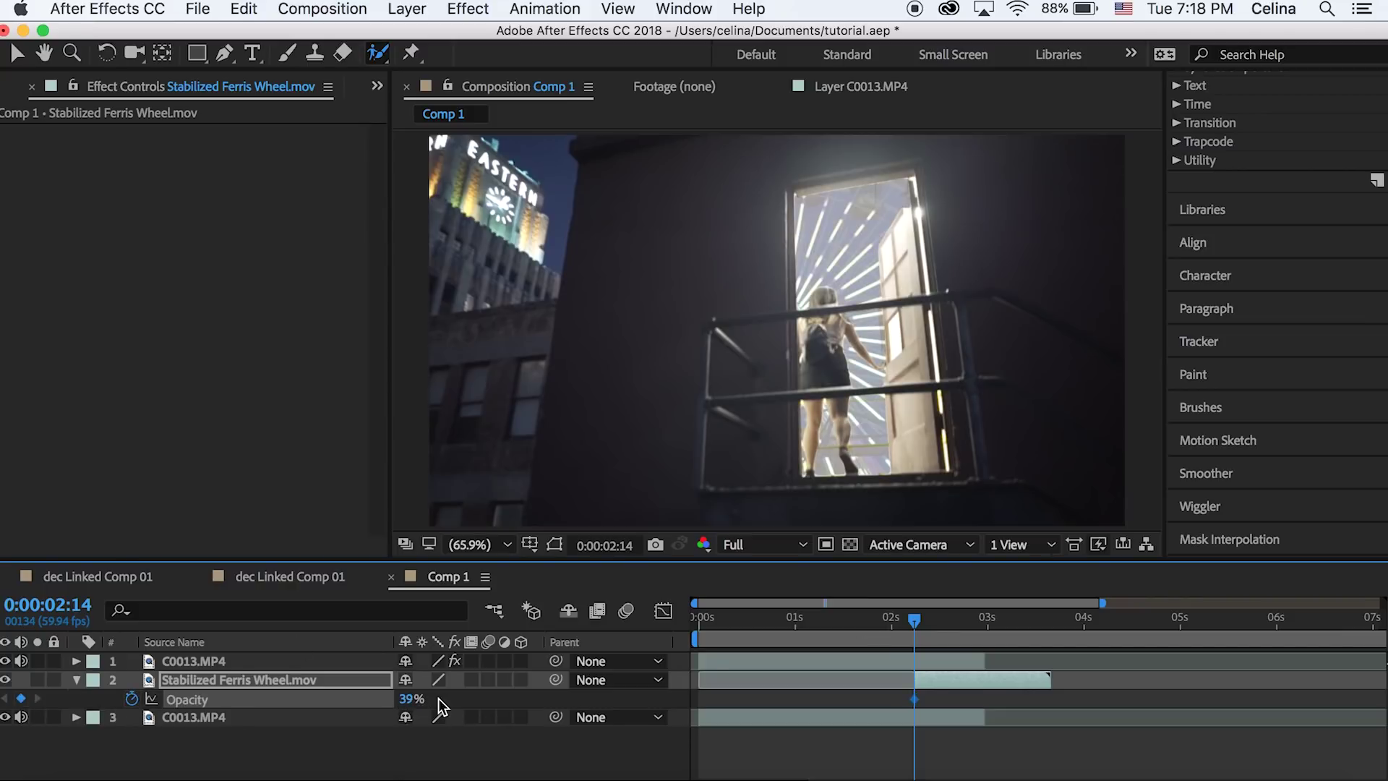
pyautogui.moveTo(937, 624); pyautogui.dragTo(922, 622)
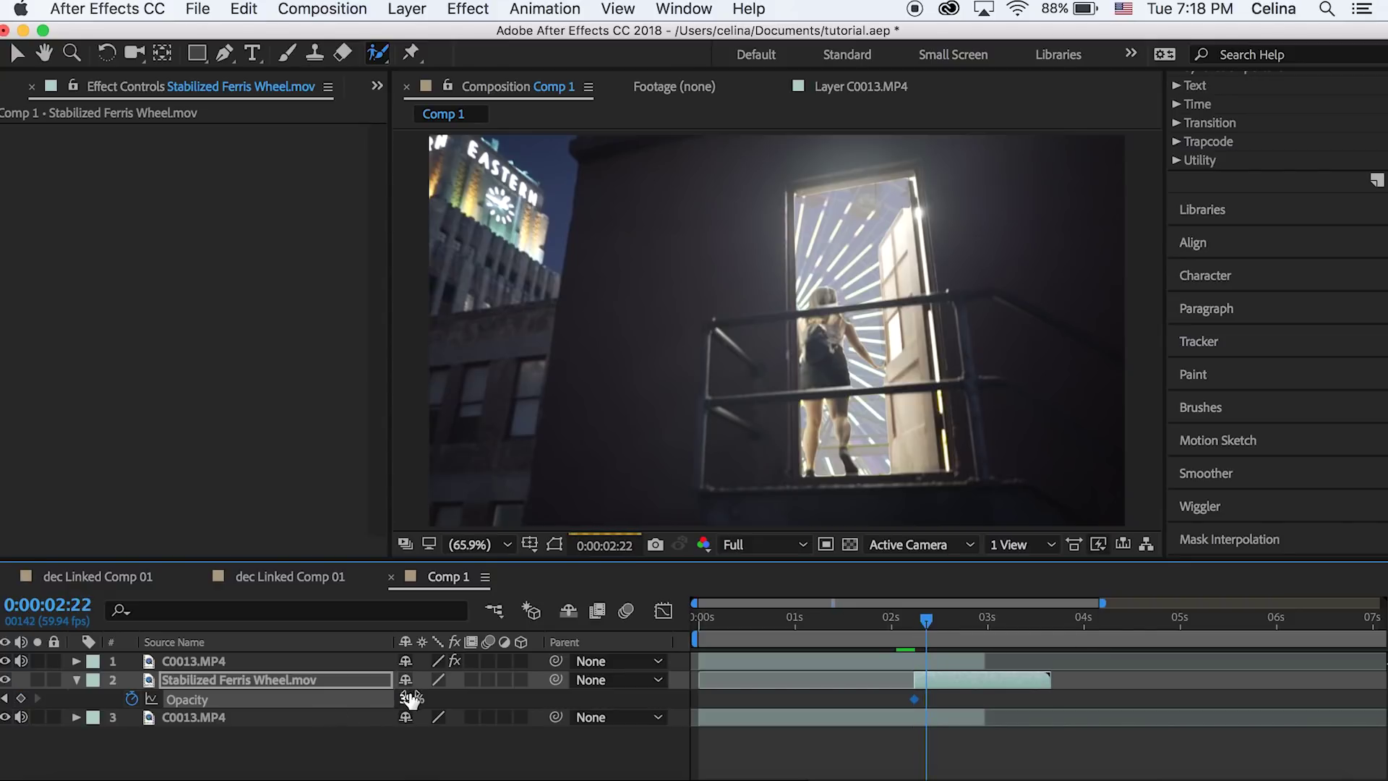
pyautogui.click(409, 699)
pyautogui.write('100')
pyautogui.press('Return')
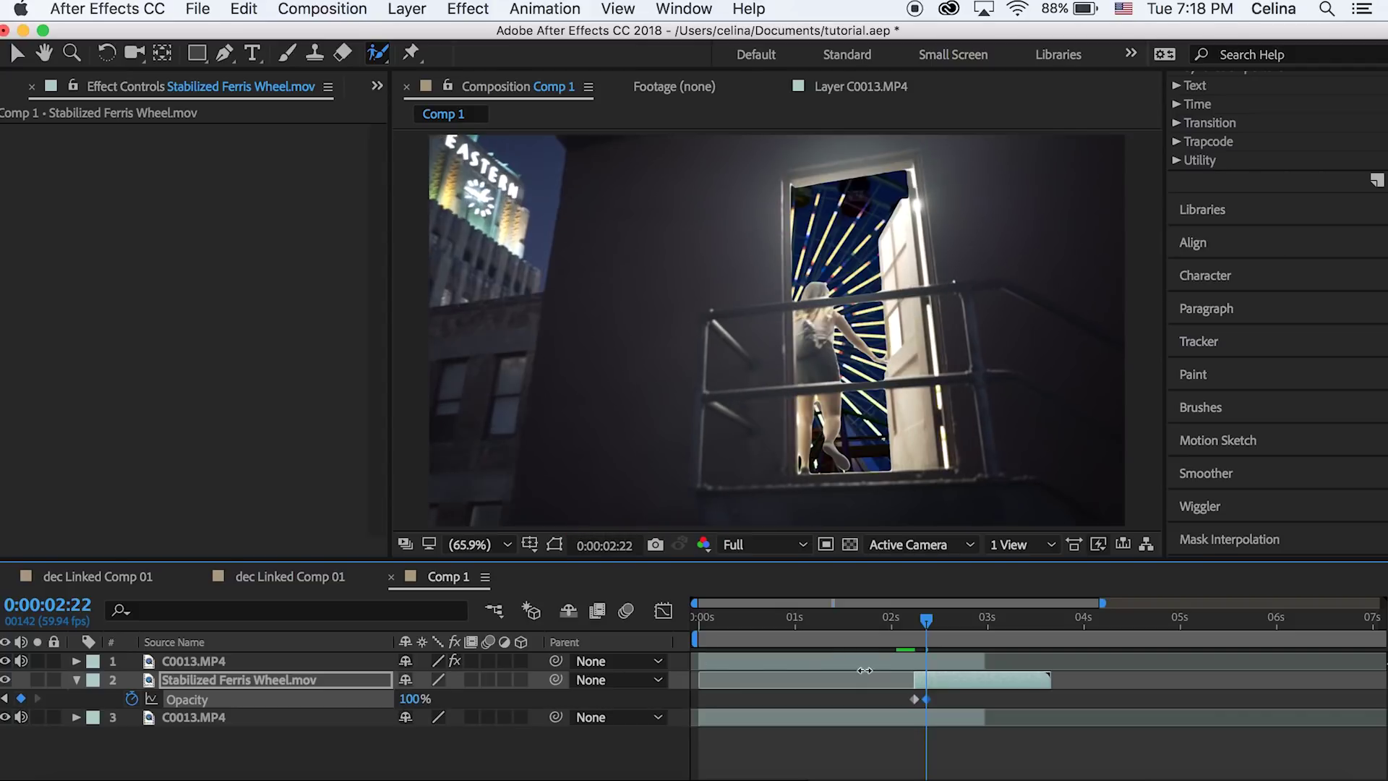
pyautogui.click(915, 620)
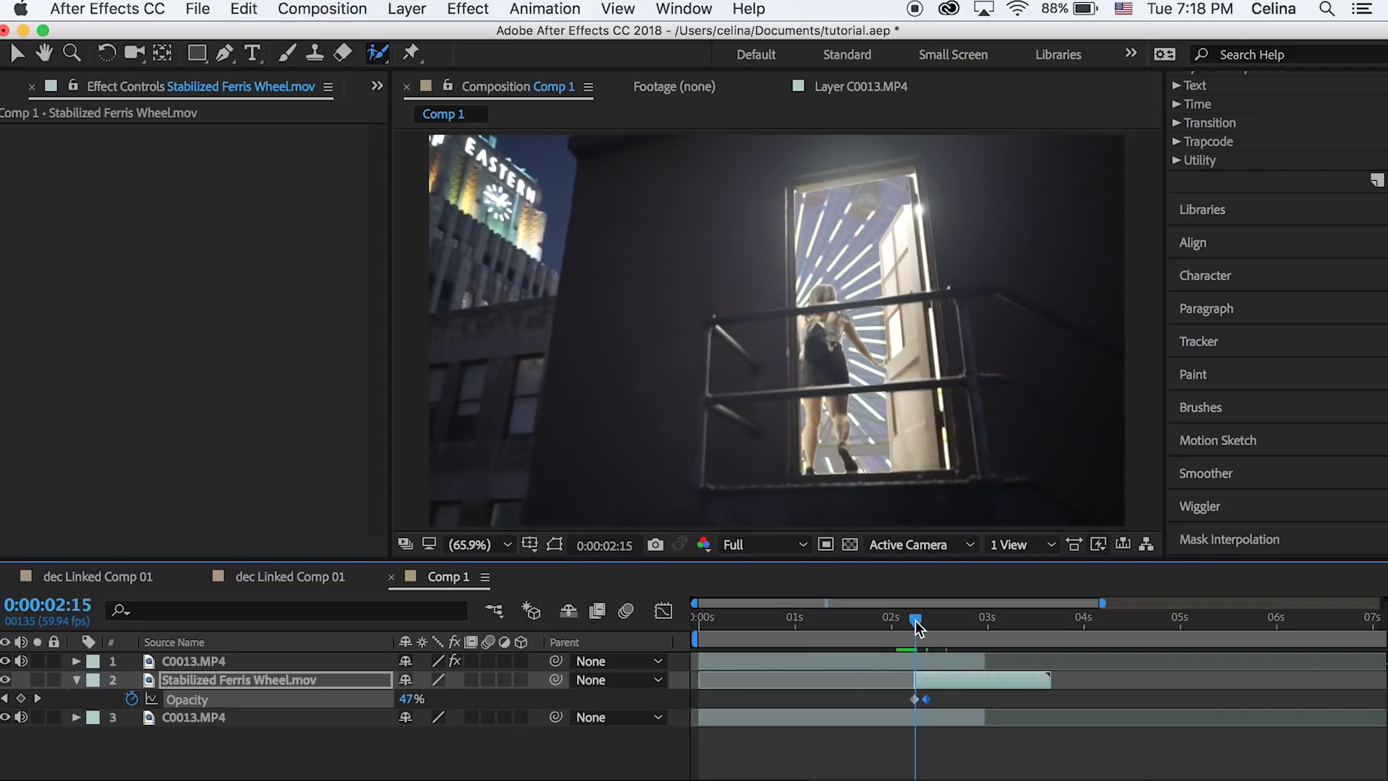
# Step: Set preview resolution to Quarter and move the time to 0:00:02:23
pyautogui.click(779, 545)
pyautogui.click(770, 661)
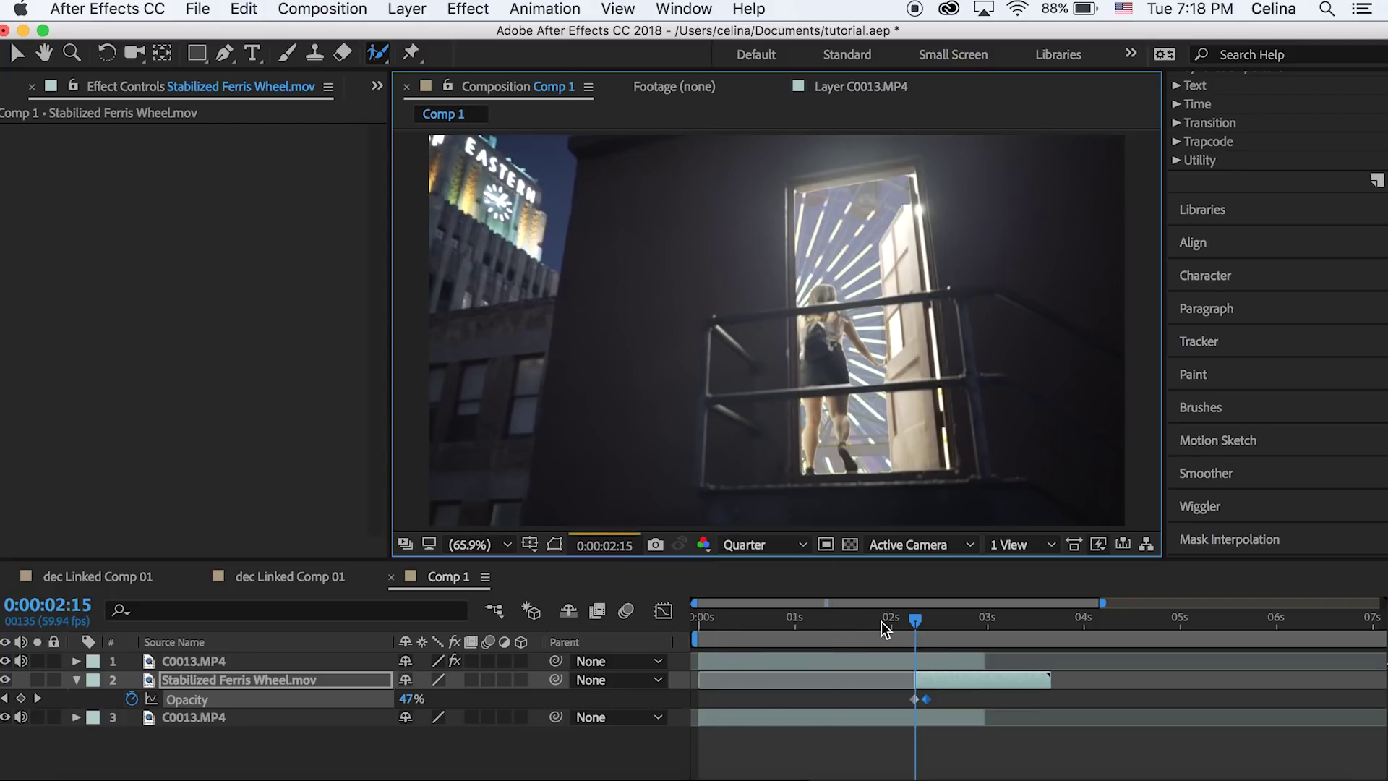
pyautogui.click(928, 620)
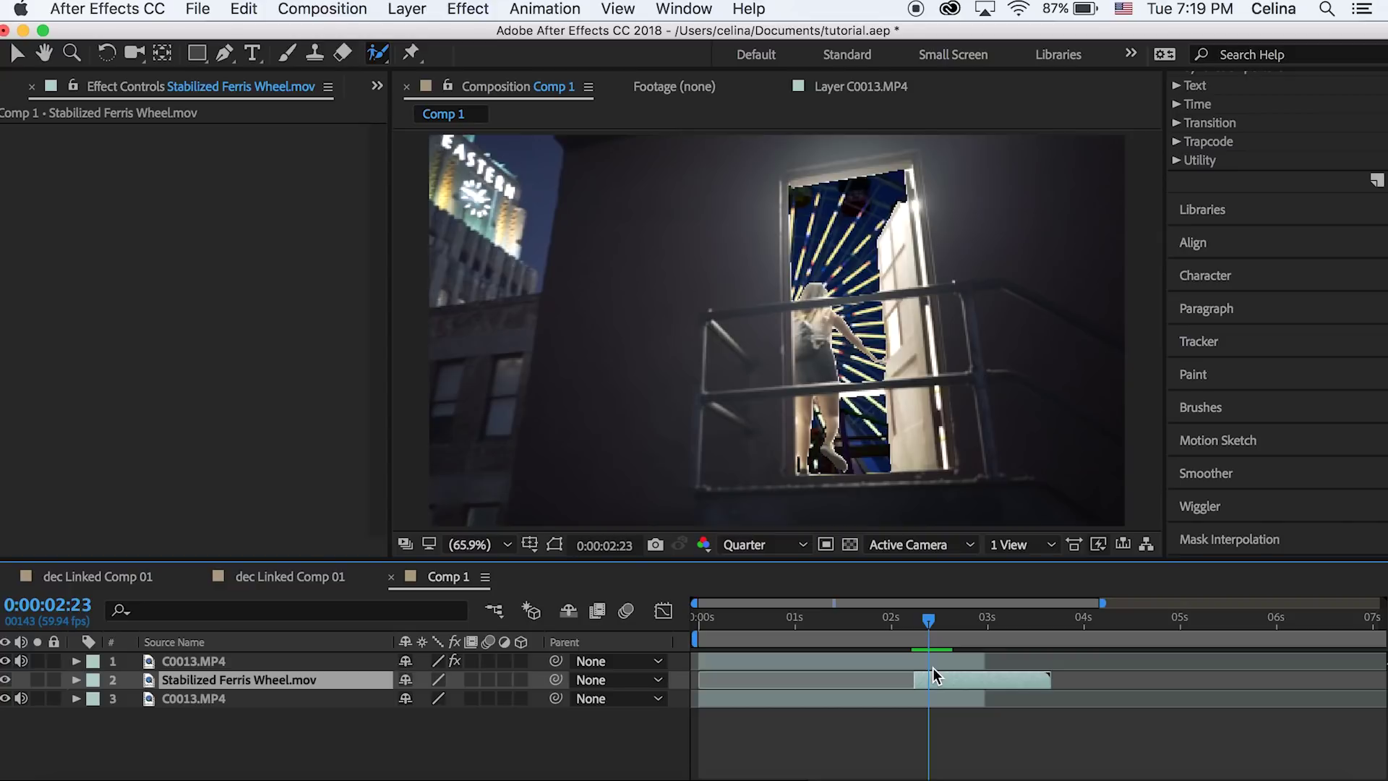
# Step: Duplicate the Ferris wheel layer, move the copy to the top, and trim it to start around 0:00:02:26
pyautogui.press('super+d')
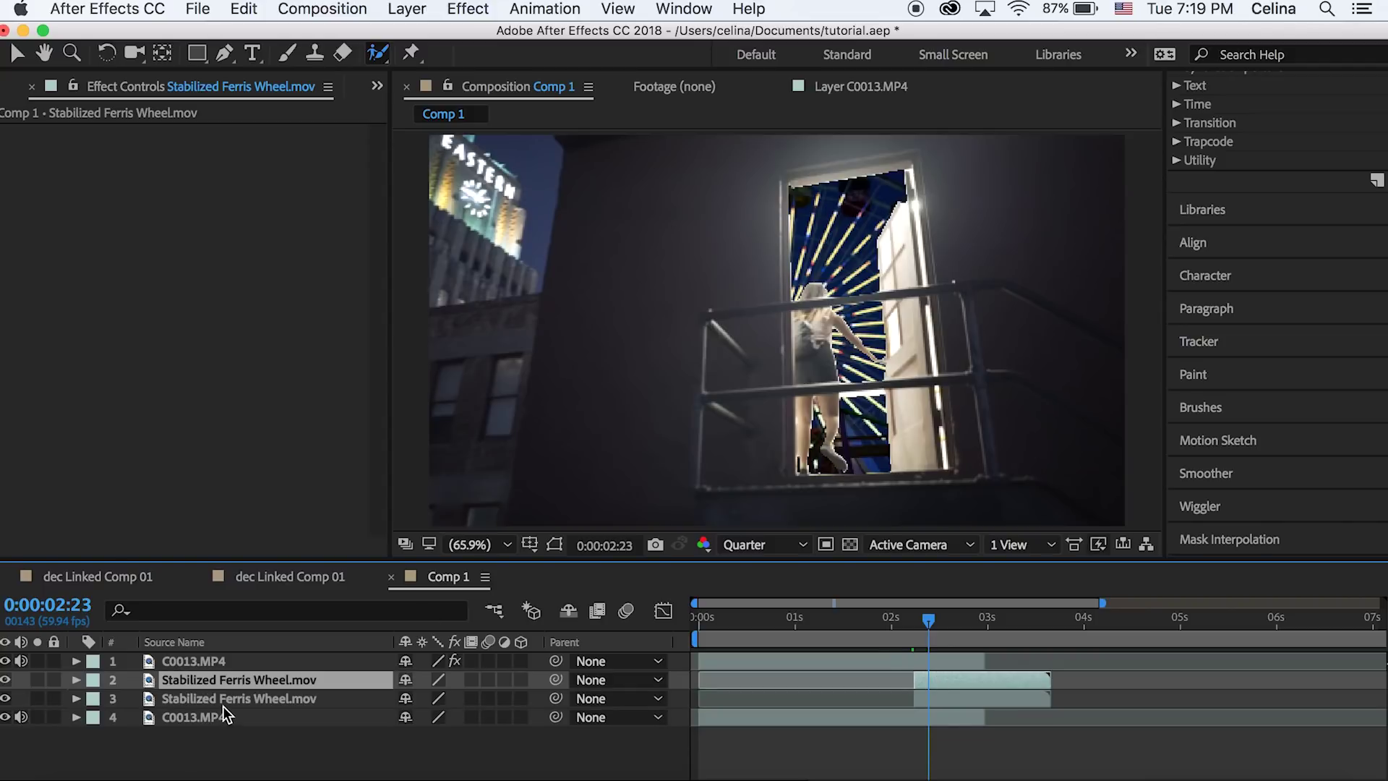
pyautogui.moveTo(214, 677); pyautogui.dragTo(210, 657)
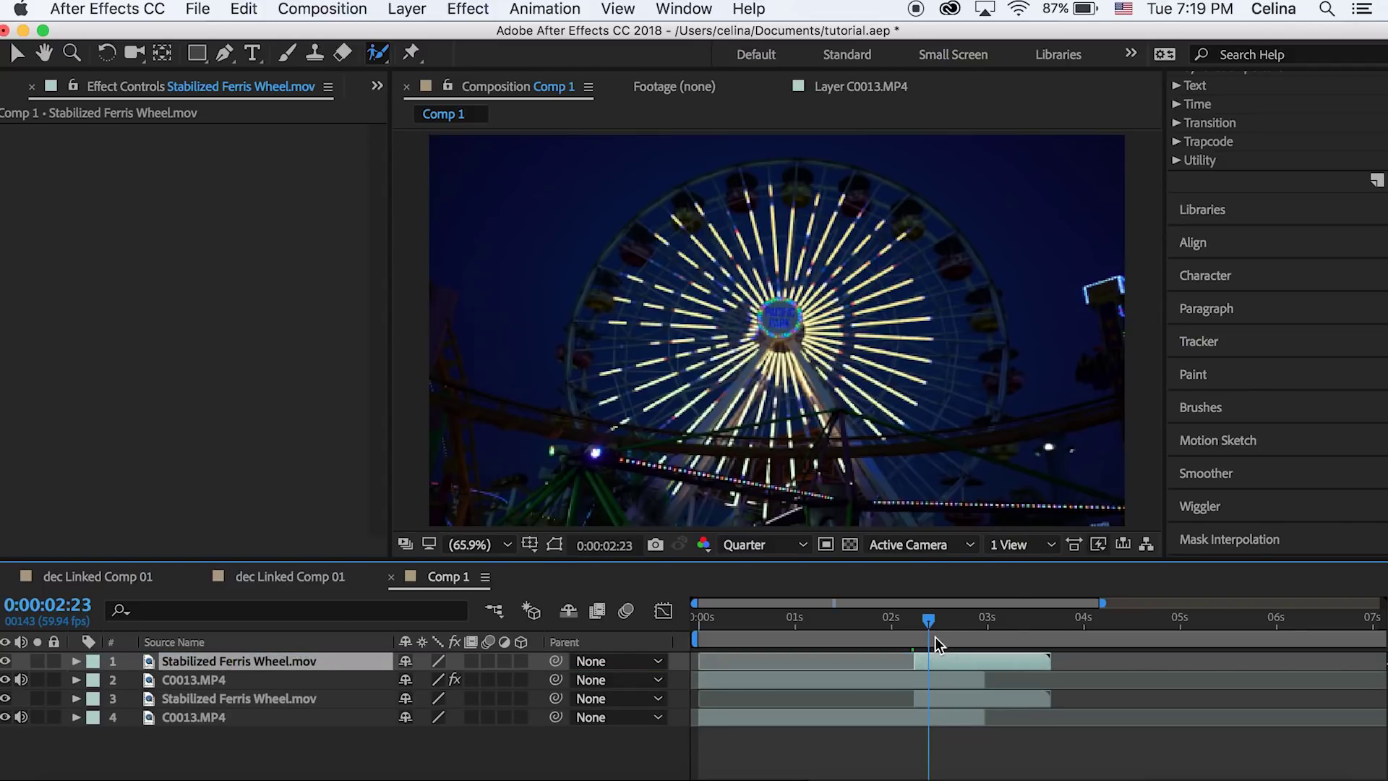
pyautogui.moveTo(913, 654); pyautogui.dragTo(934, 619)
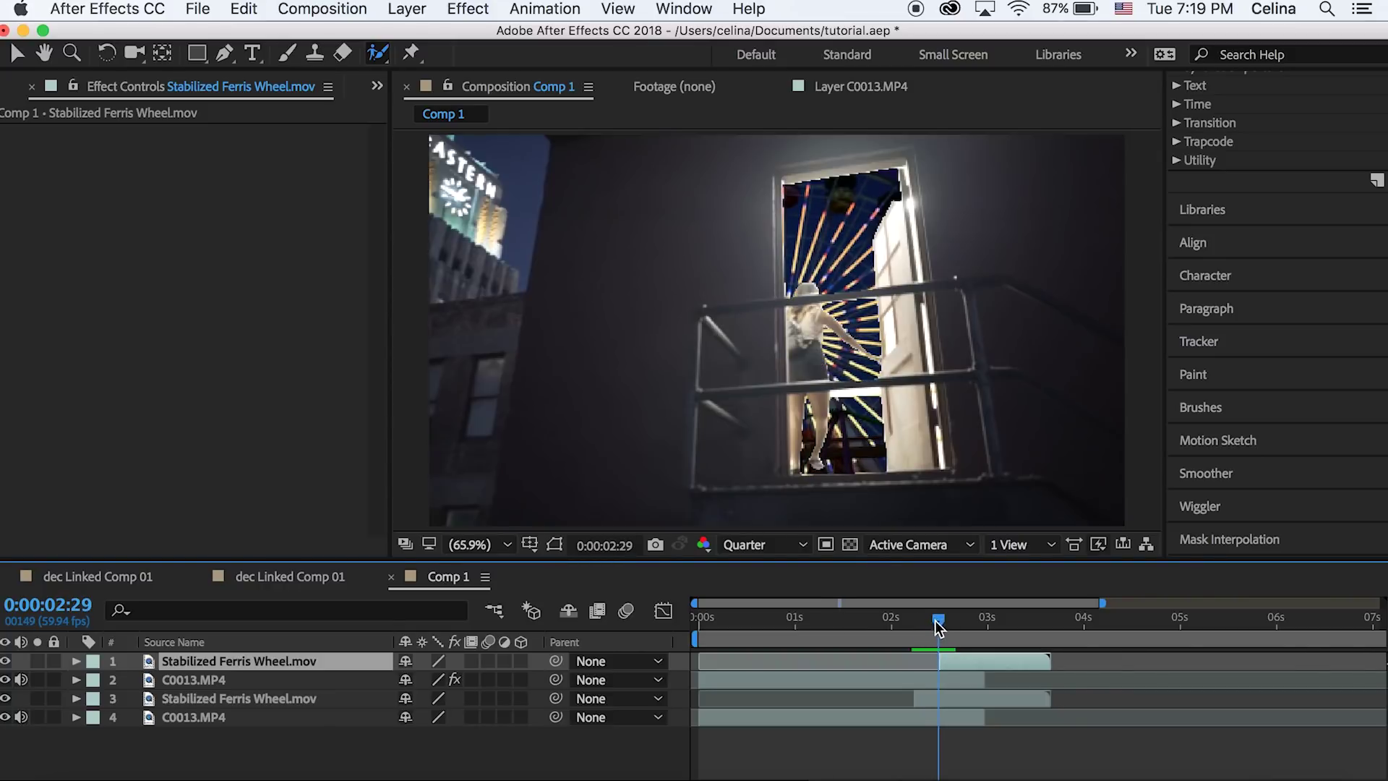
# Step: Select the C0013.MP4 layer and add Scale and Position keyframes at 0:00:02:16
pyautogui.click(931, 679)
pyautogui.click(96, 698)
pyautogui.scroll(-2, 94, 703)
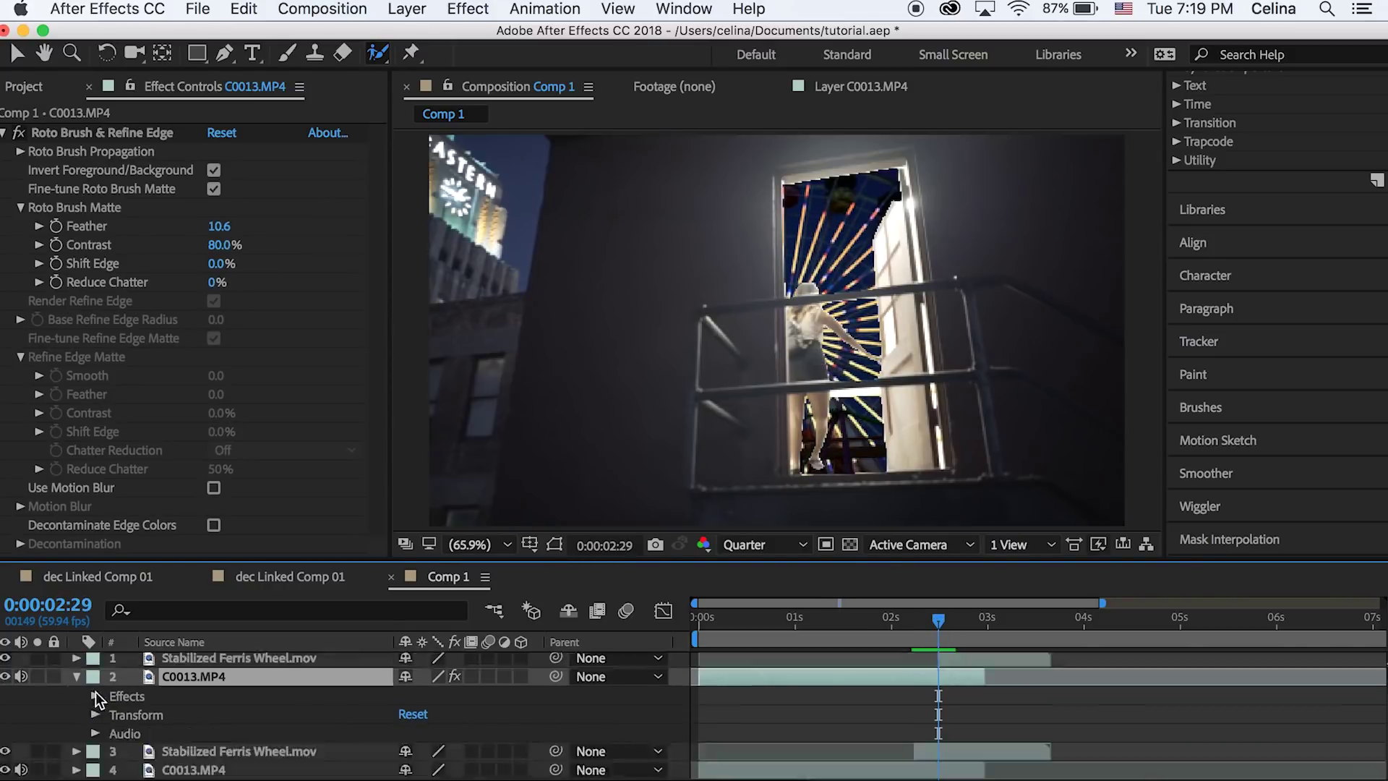
pyautogui.moveTo(938, 621); pyautogui.dragTo(917, 627)
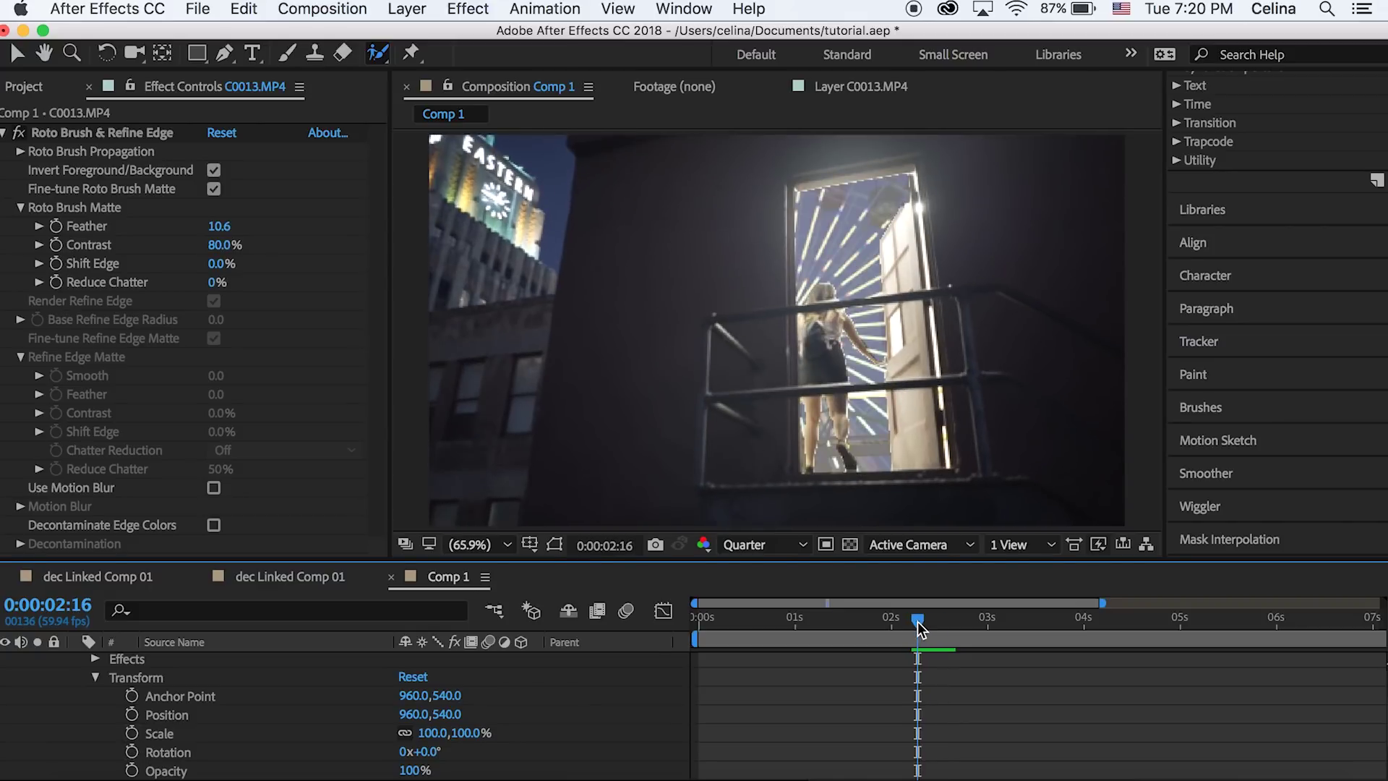
pyautogui.click(132, 732)
pyautogui.hotkey('alt', 'shift', 'p')
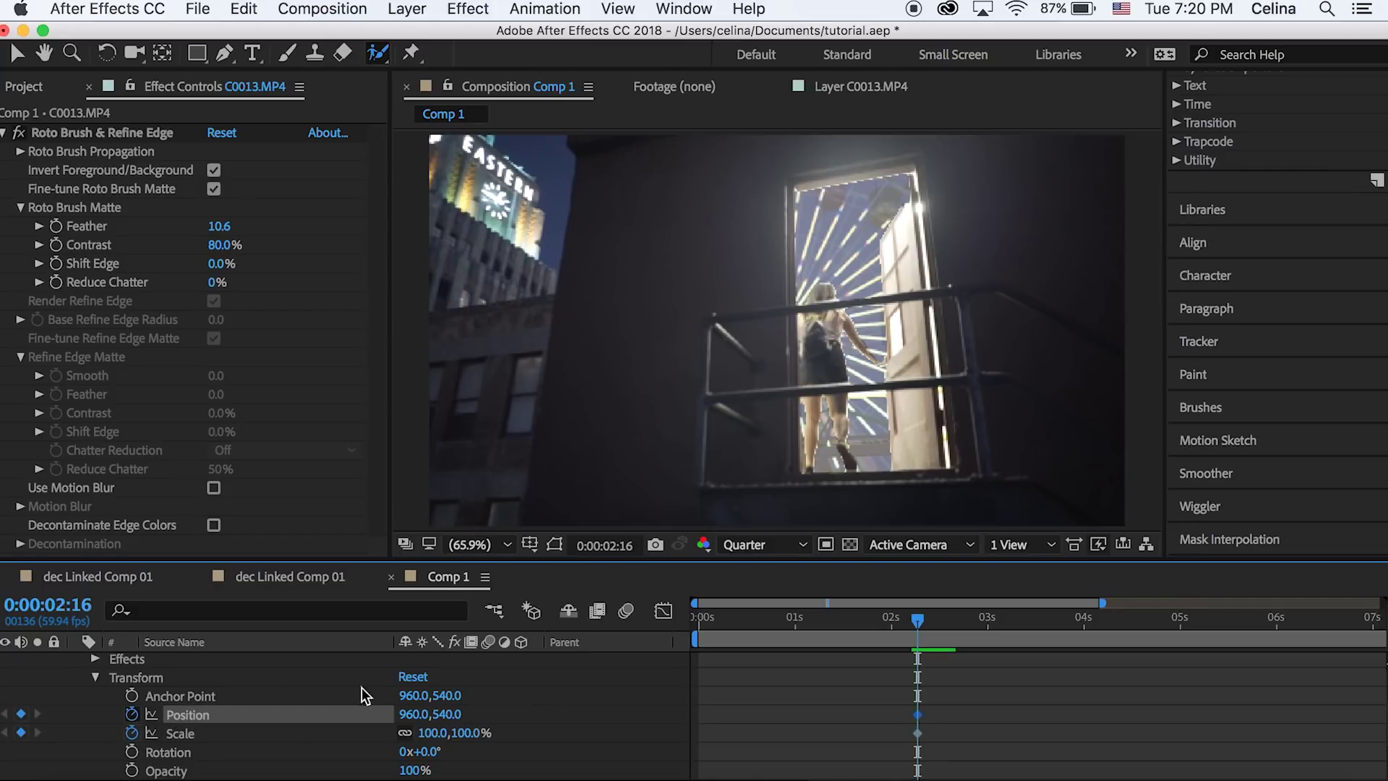
# Step: At 0:00:02:29, set Scale to 174% and Position to 757,540
pyautogui.moveTo(918, 628); pyautogui.dragTo(937, 625)
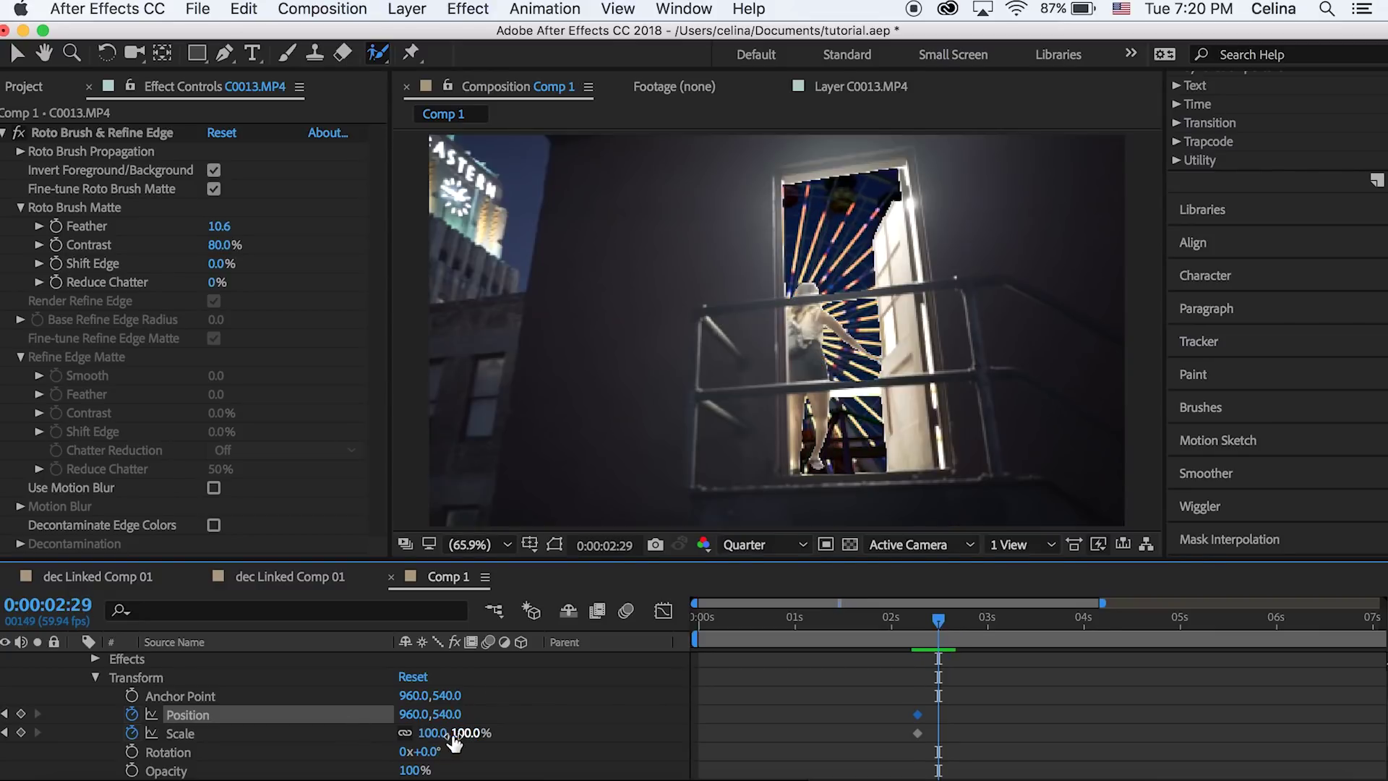
pyautogui.moveTo(432, 732); pyautogui.dragTo(527, 725)
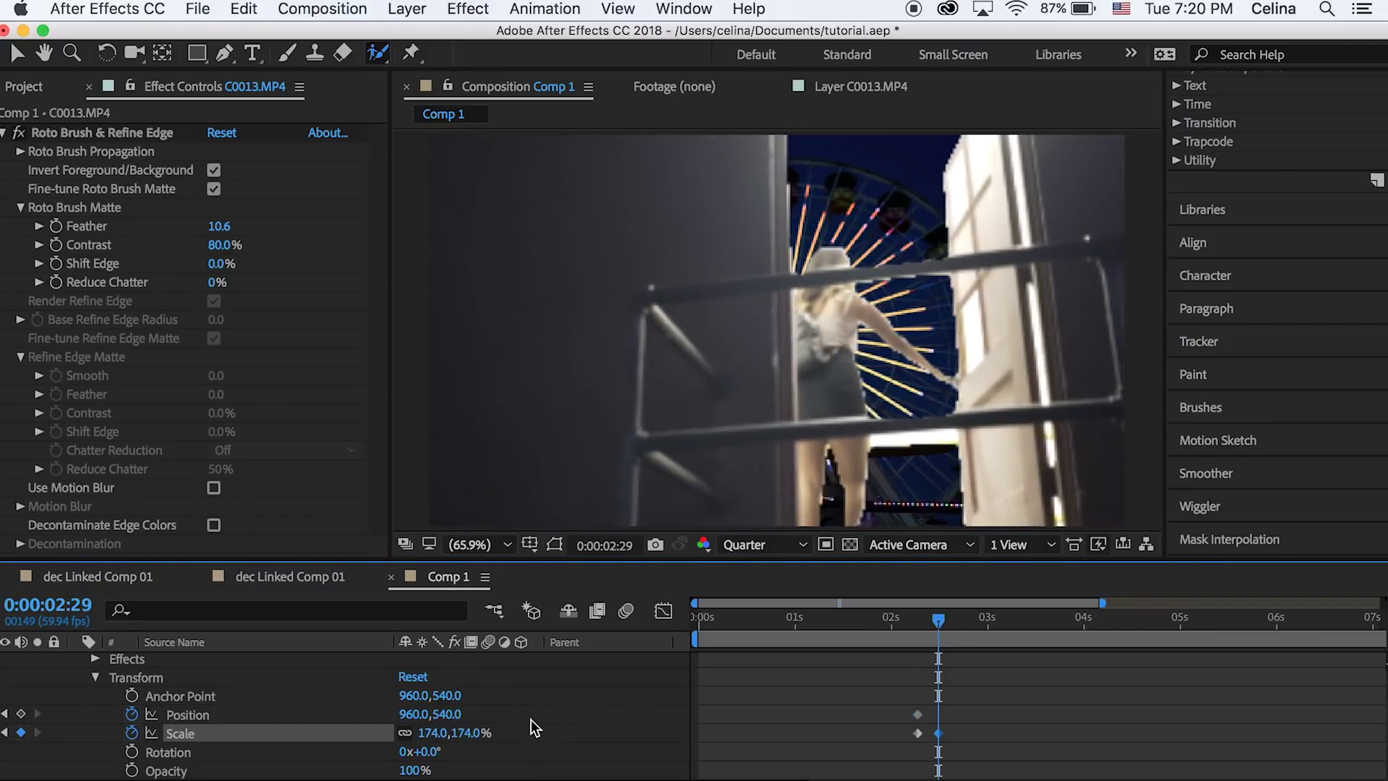
pyautogui.moveTo(419, 714); pyautogui.dragTo(636, 752)
pyautogui.press('super+z')
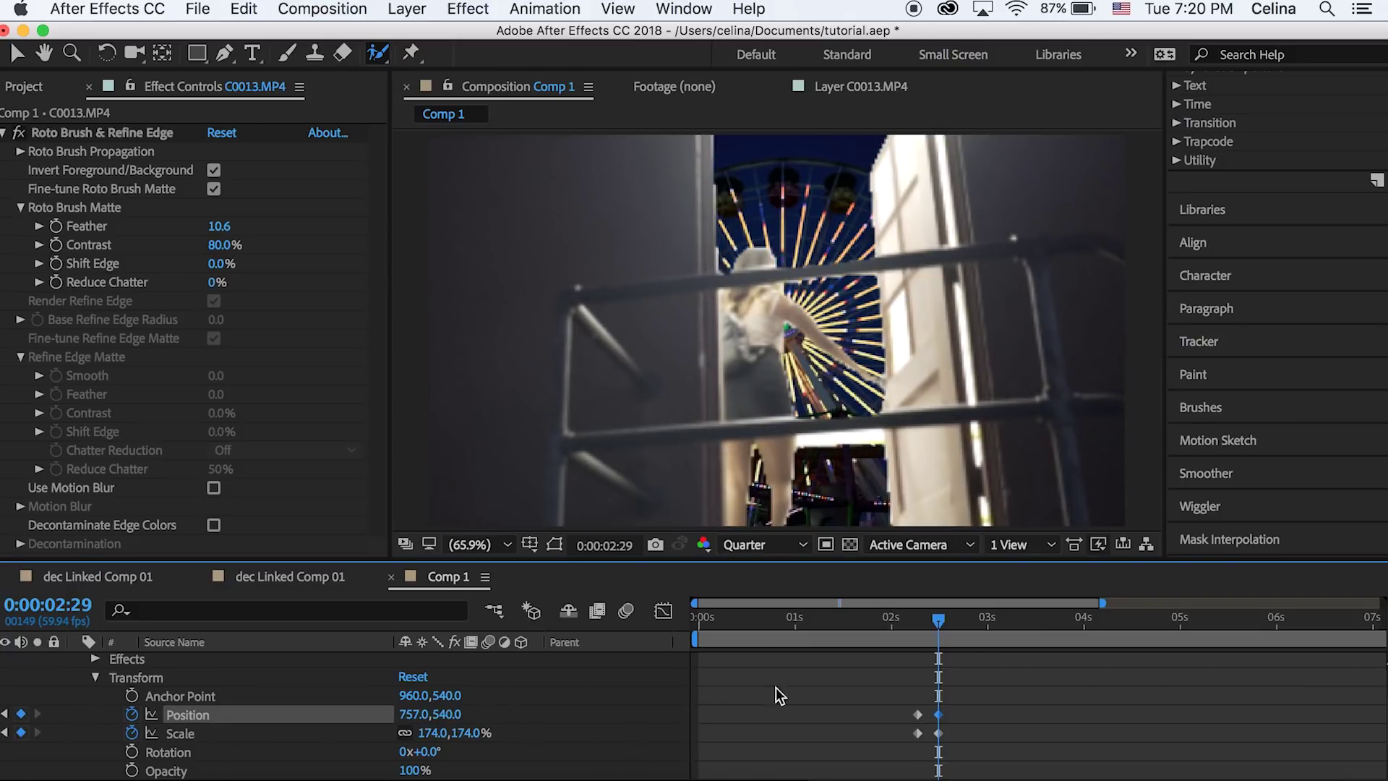
# Step: Move the 0:00:02:16 Position and Scale keyframes right next to the 0:00:02:29 keys
pyautogui.moveTo(932, 639); pyautogui.dragTo(915, 634)
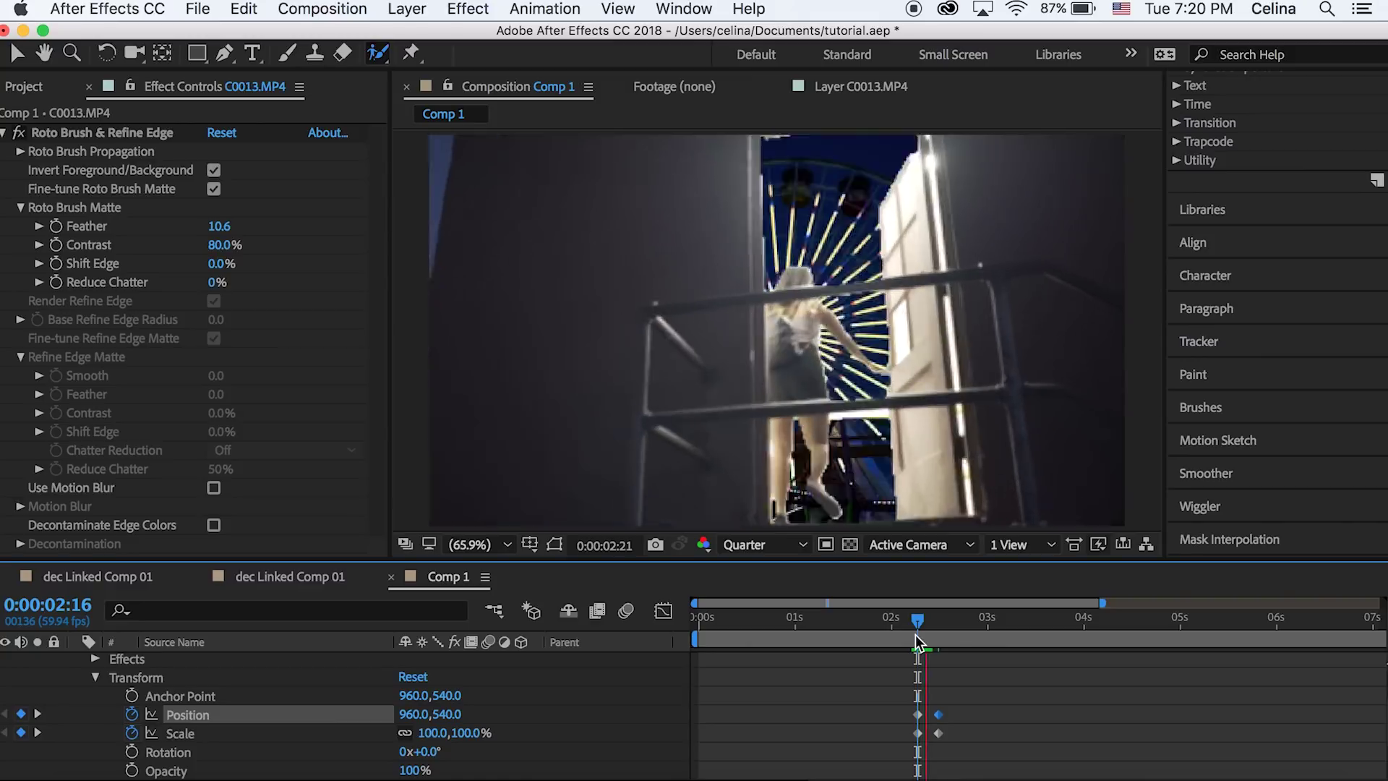
pyautogui.press('space')
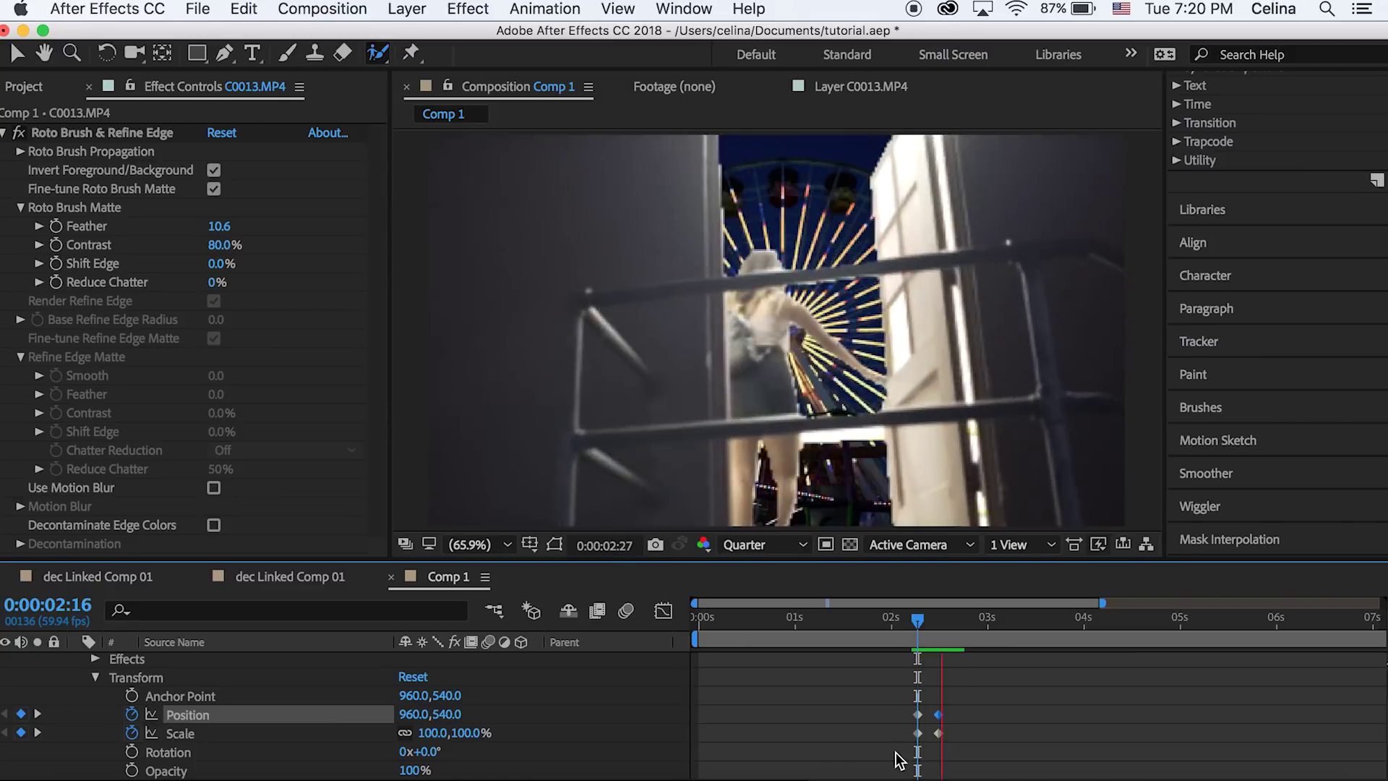
pyautogui.moveTo(902, 756); pyautogui.dragTo(932, 714)
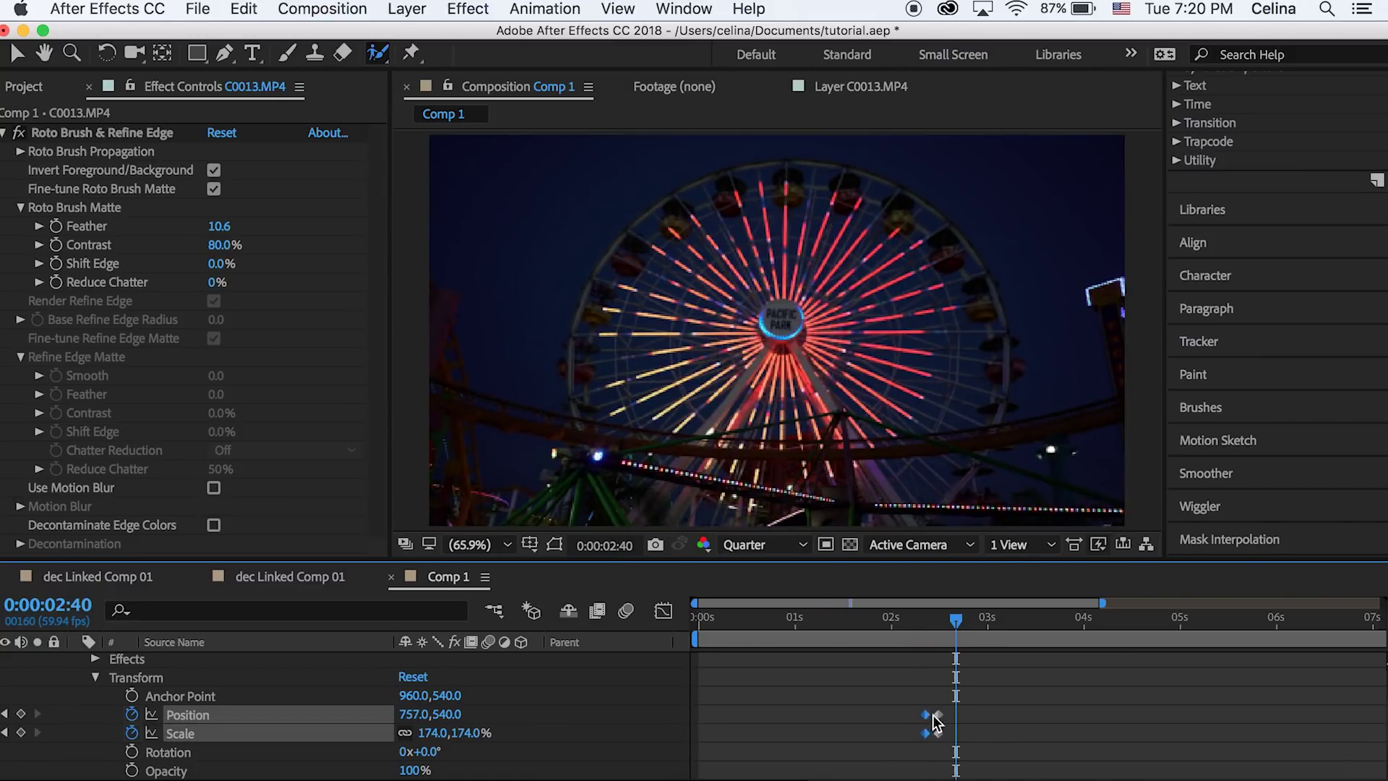
# Step: Scrub the transition frames between 0:00:02:09 and 0:00:02:24 and preview the quick zoom
pyautogui.click(930, 627)
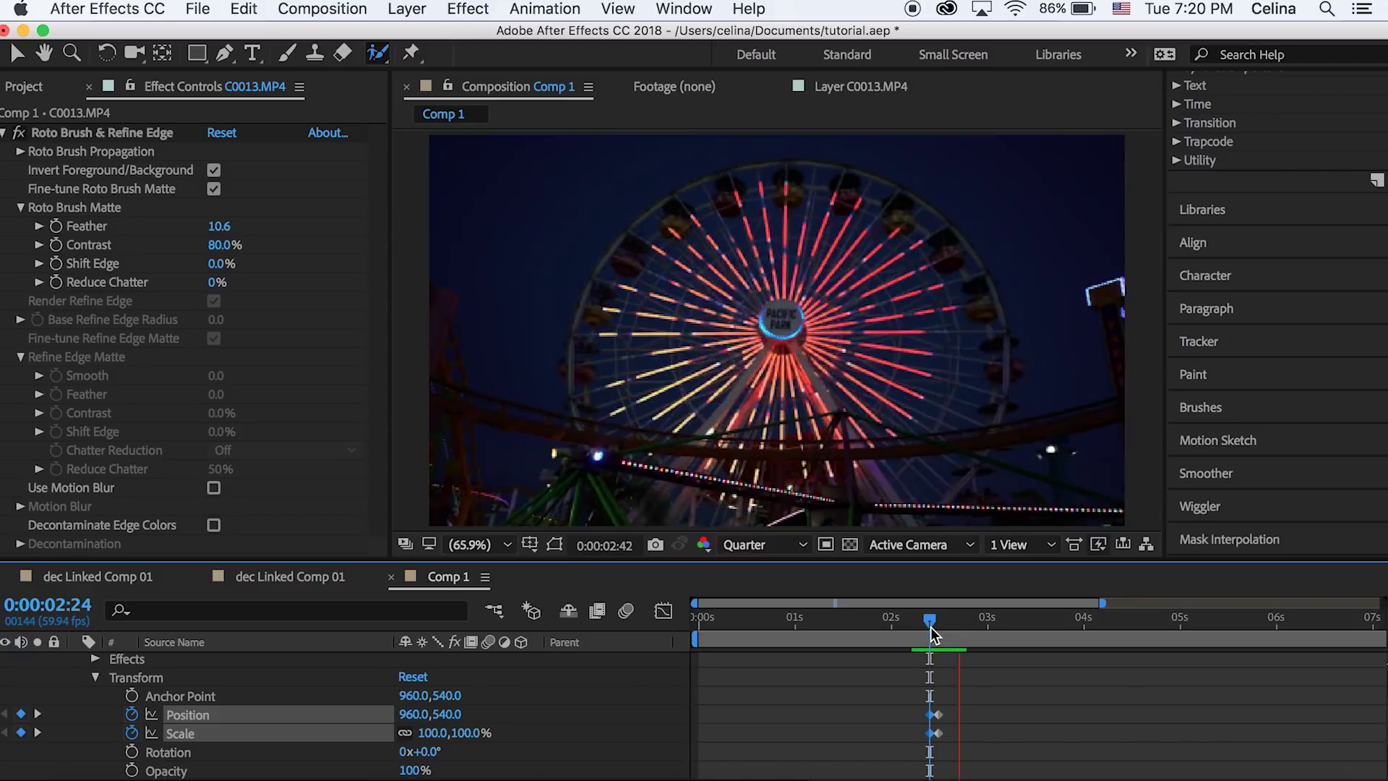
pyautogui.moveTo(930, 627); pyautogui.dragTo(905, 628)
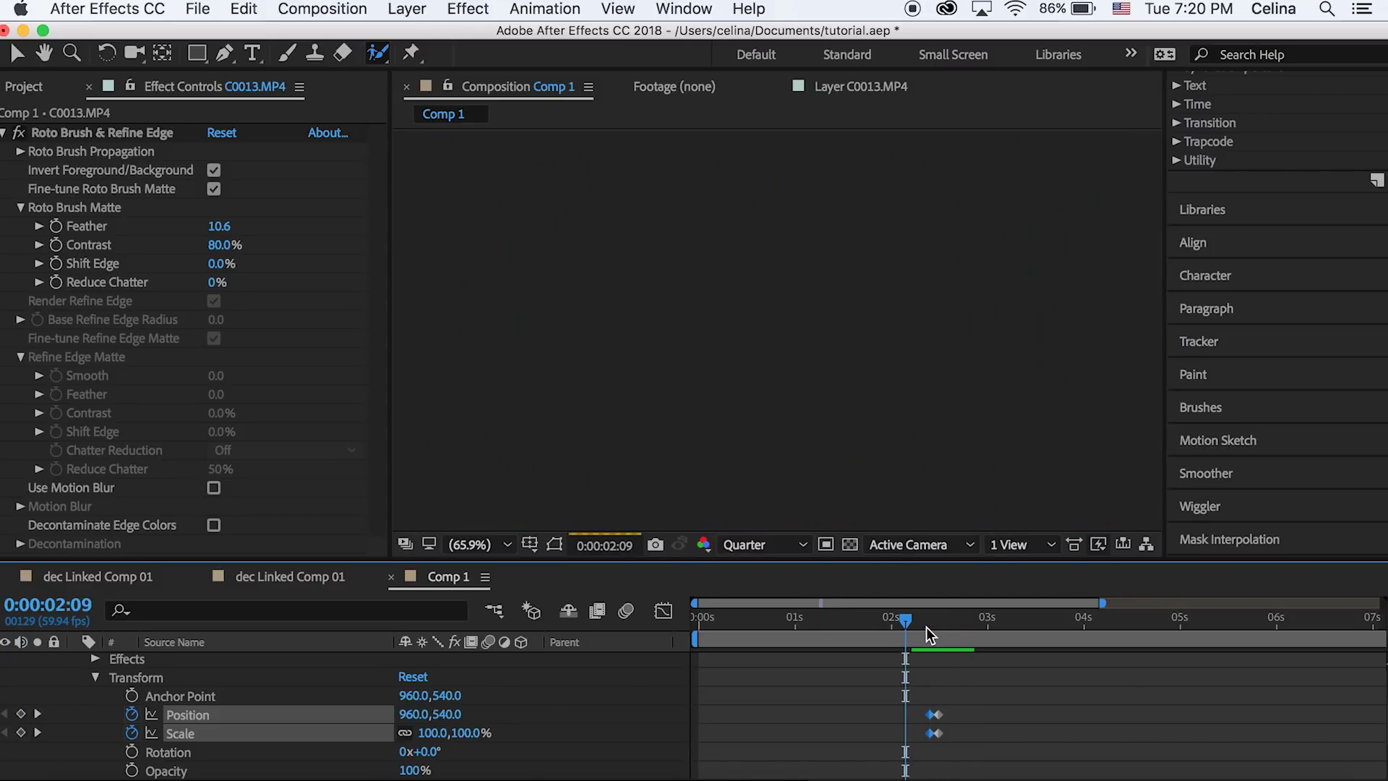
pyautogui.click(917, 622)
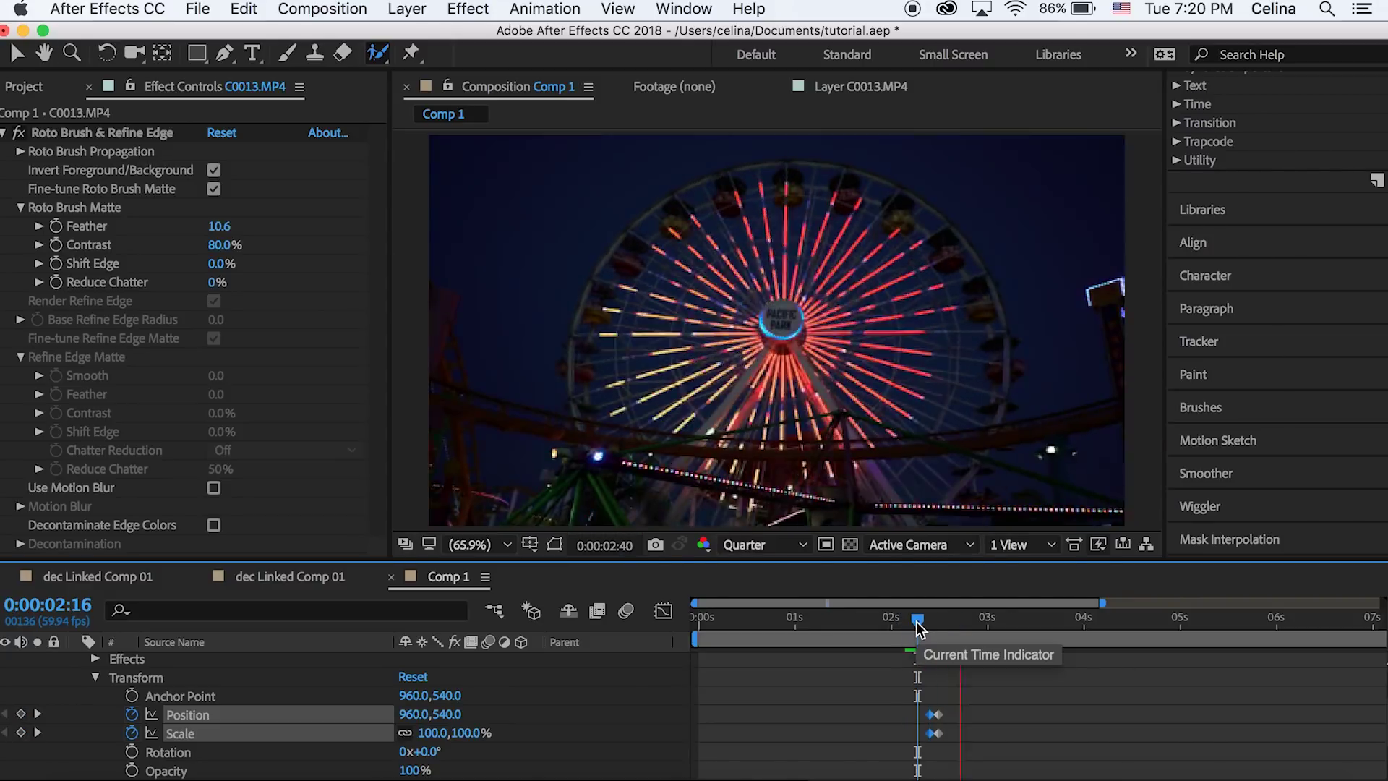
pyautogui.moveTo(913, 621); pyautogui.dragTo(905, 622)
pyautogui.press('pagedown')
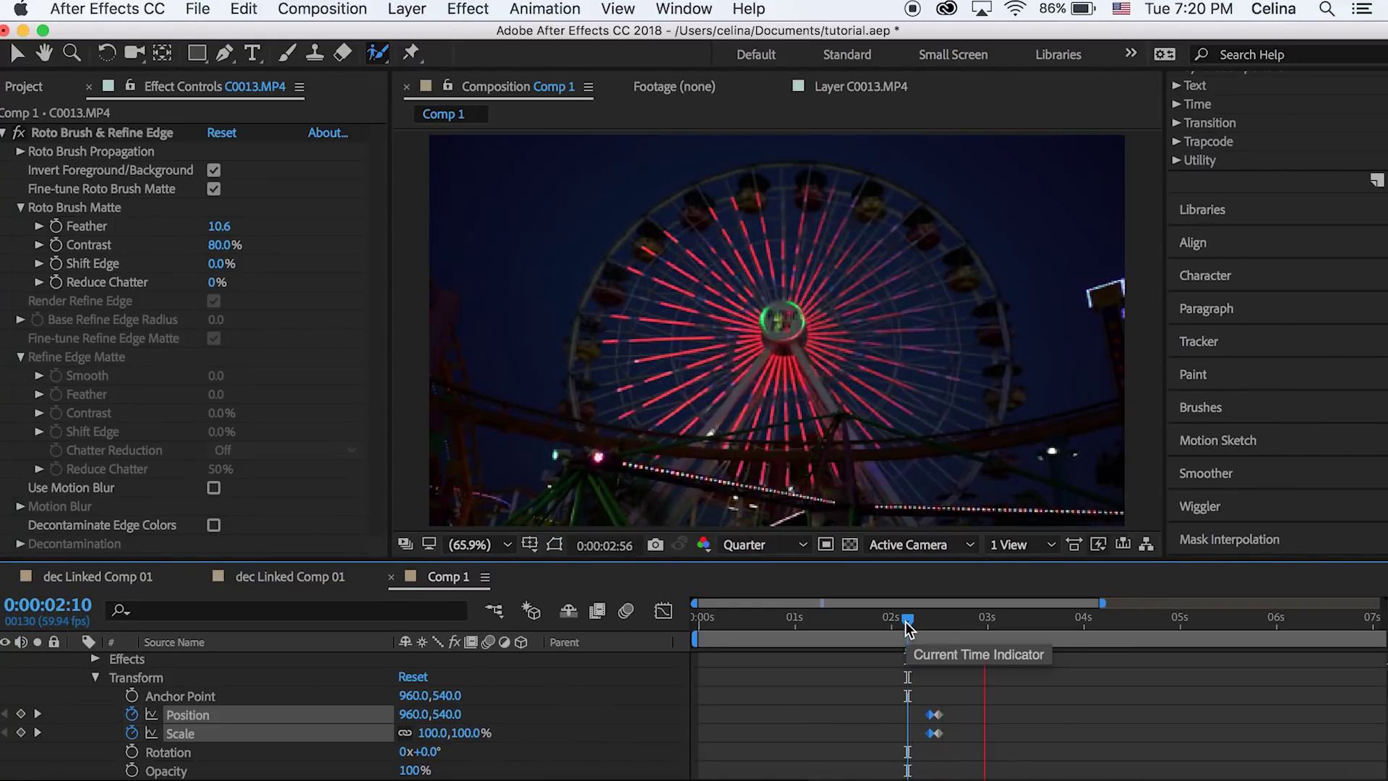
pyautogui.press('pagedown')
pyautogui.press('pagedown')
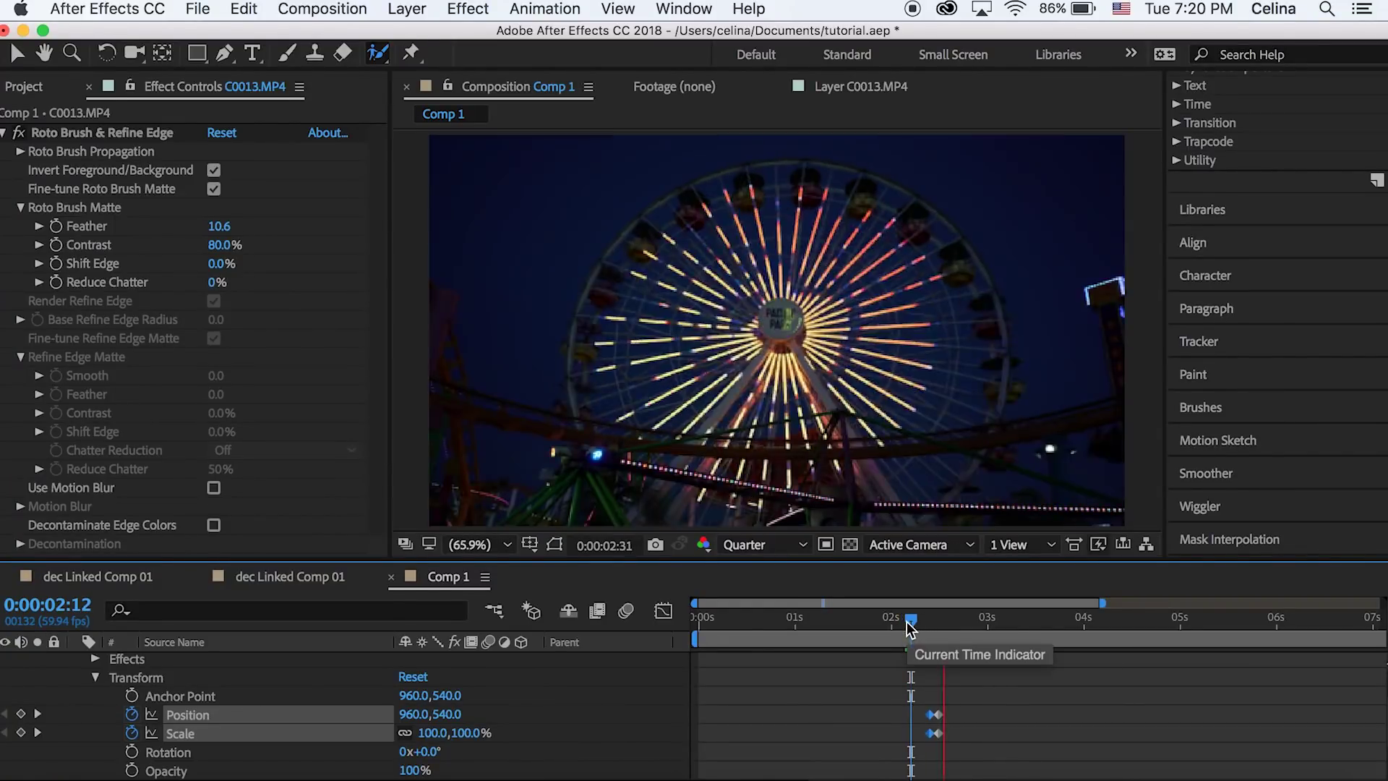
pyautogui.moveTo(907, 621)
pyautogui.mouseDown()
pyautogui.moveTo(946, 622)
pyautogui.moveTo(893, 627)
pyautogui.moveTo(917, 626)
pyautogui.mouseUp()
pyautogui.click(955, 680)
pyautogui.press('space')
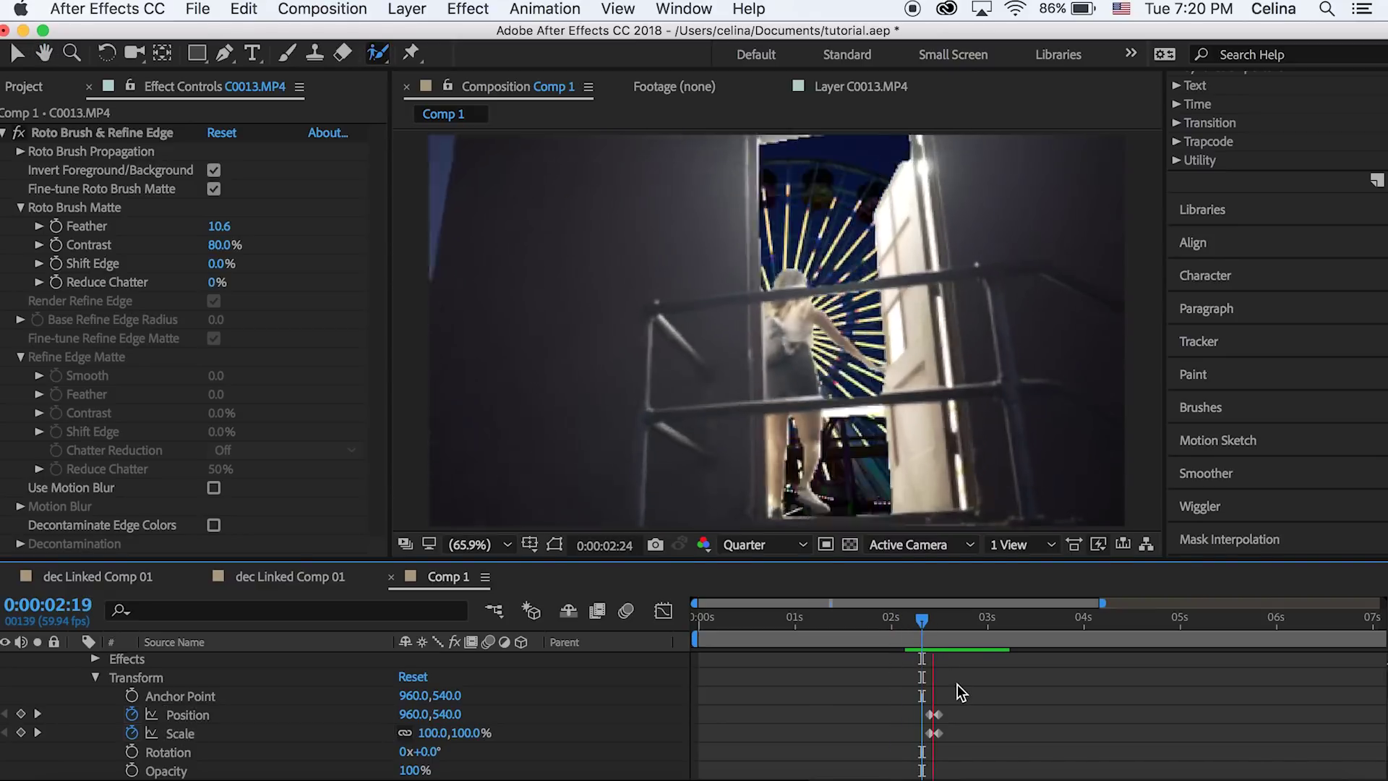
pyautogui.moveTo(934, 636); pyautogui.dragTo(924, 631)
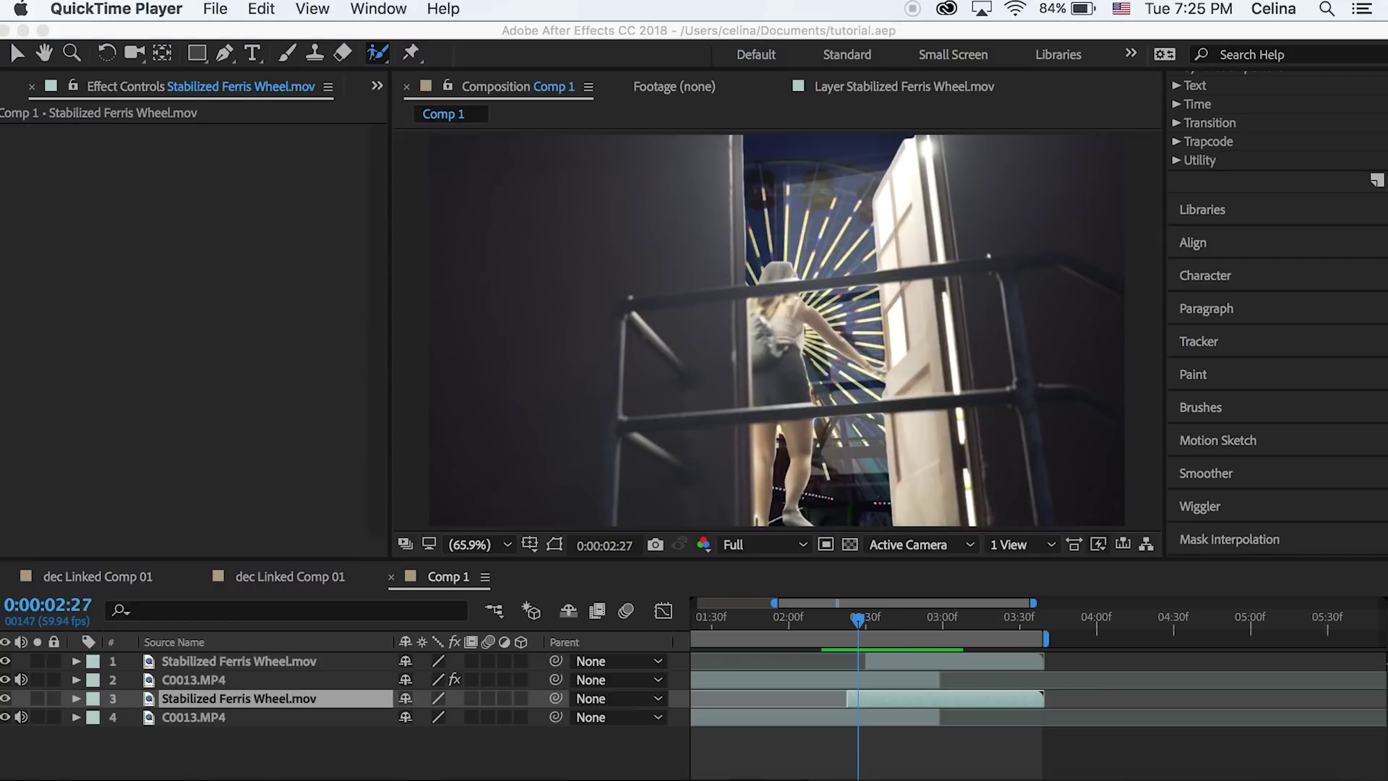
# Step: Zoom into the timeline and drag the lower Stabilized Ferris Wheel.mov layer's in-point earlier
pyautogui.click(875, 642)
pyautogui.moveTo(853, 626)
pyautogui.mouseDown()
pyautogui.moveTo(837, 626)
pyautogui.moveTo(869, 620)
pyautogui.moveTo(854, 620)
pyautogui.mouseUp()
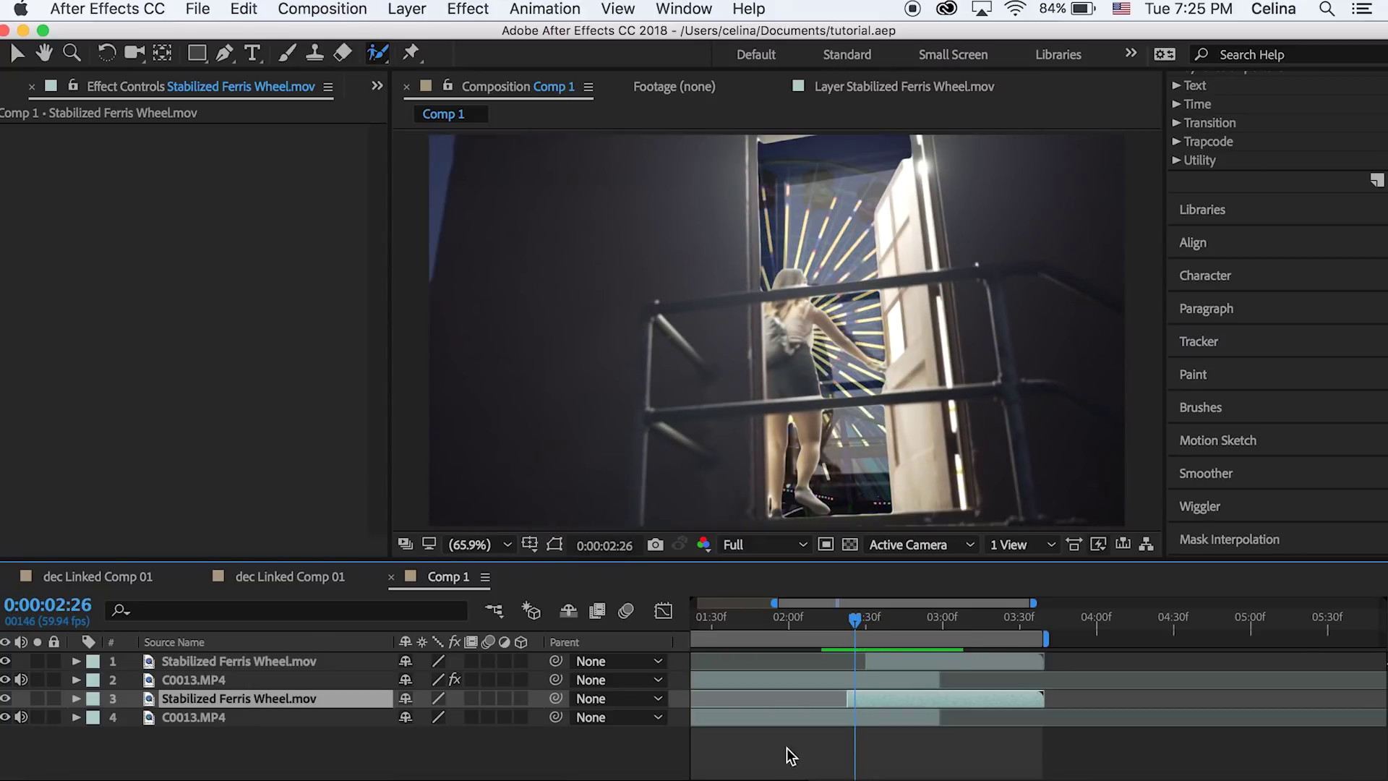
pyautogui.click(844, 616)
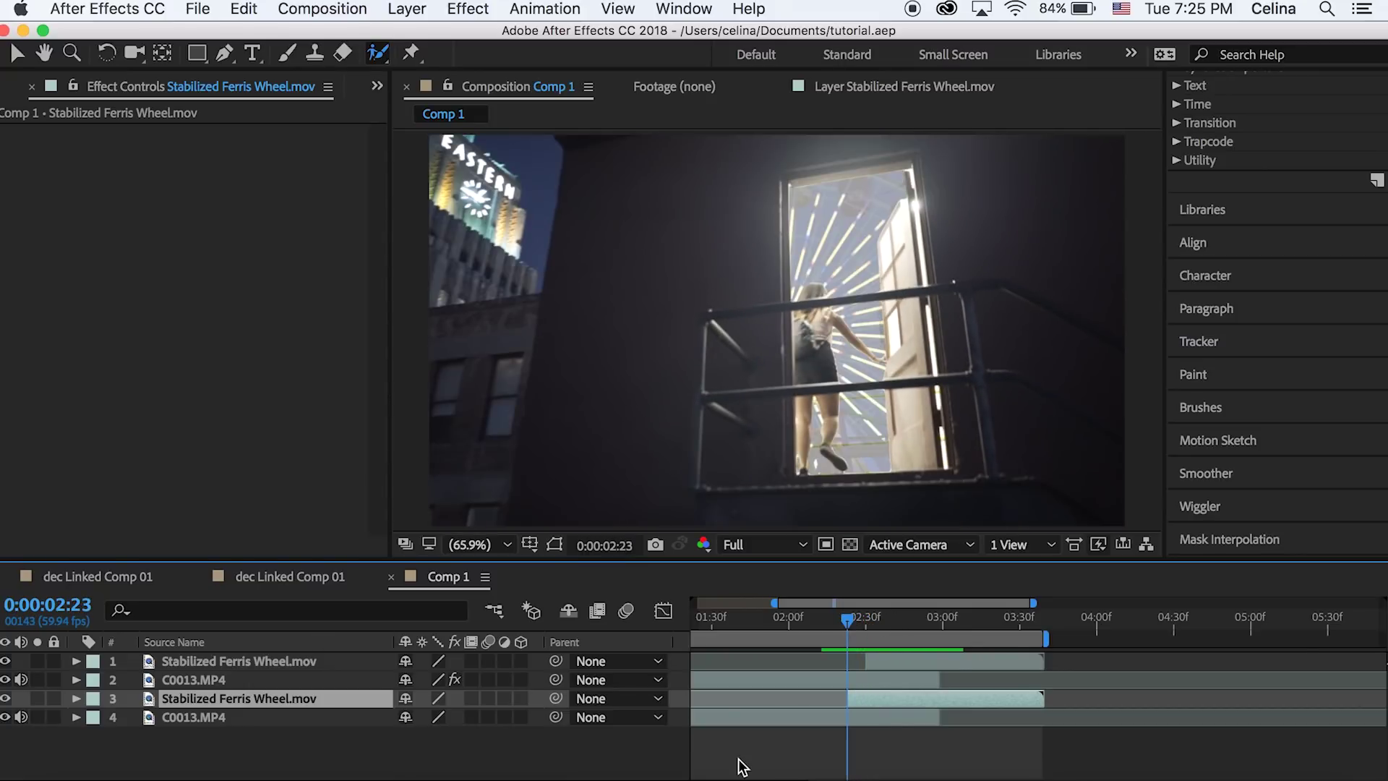
pyautogui.press('=')
pyautogui.moveTo(1048, 626); pyautogui.dragTo(1043, 626)
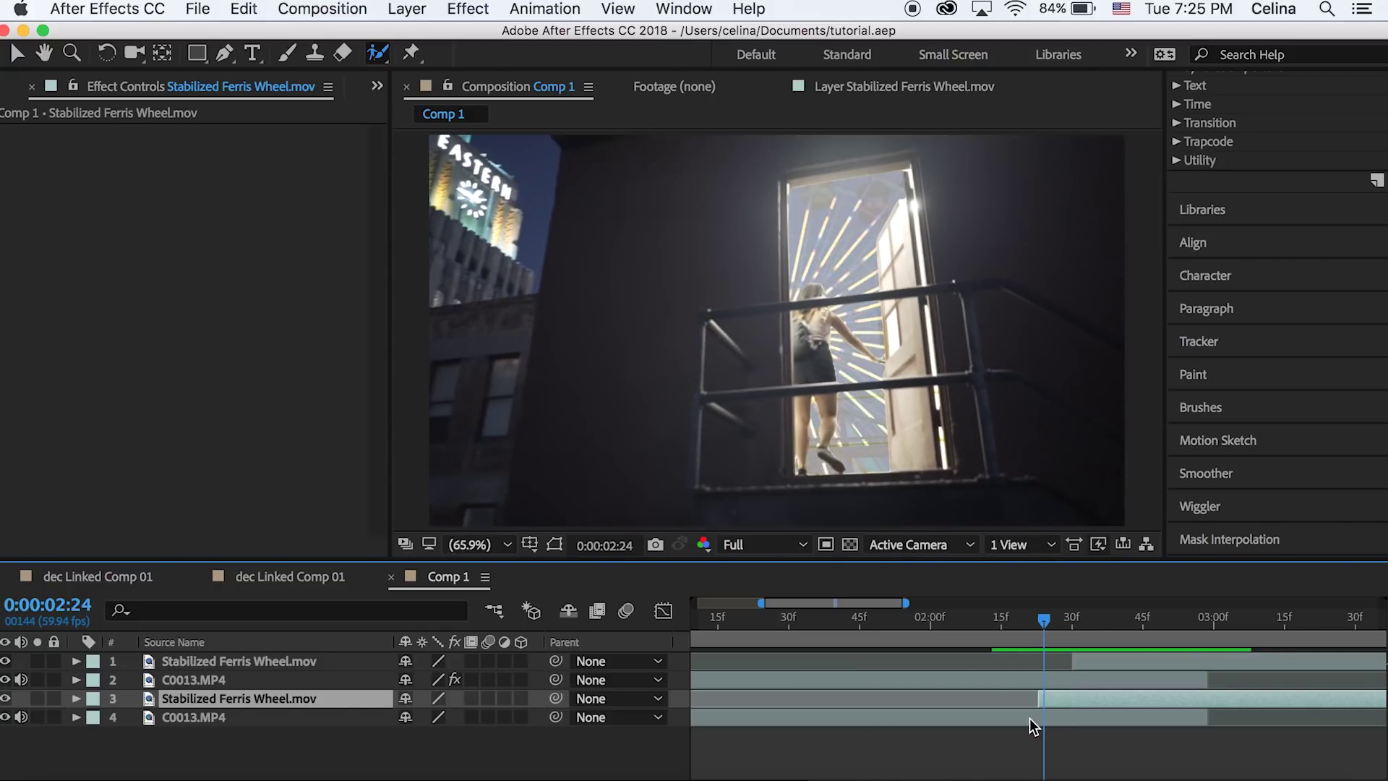
pyautogui.moveTo(1038, 698); pyautogui.dragTo(985, 699)
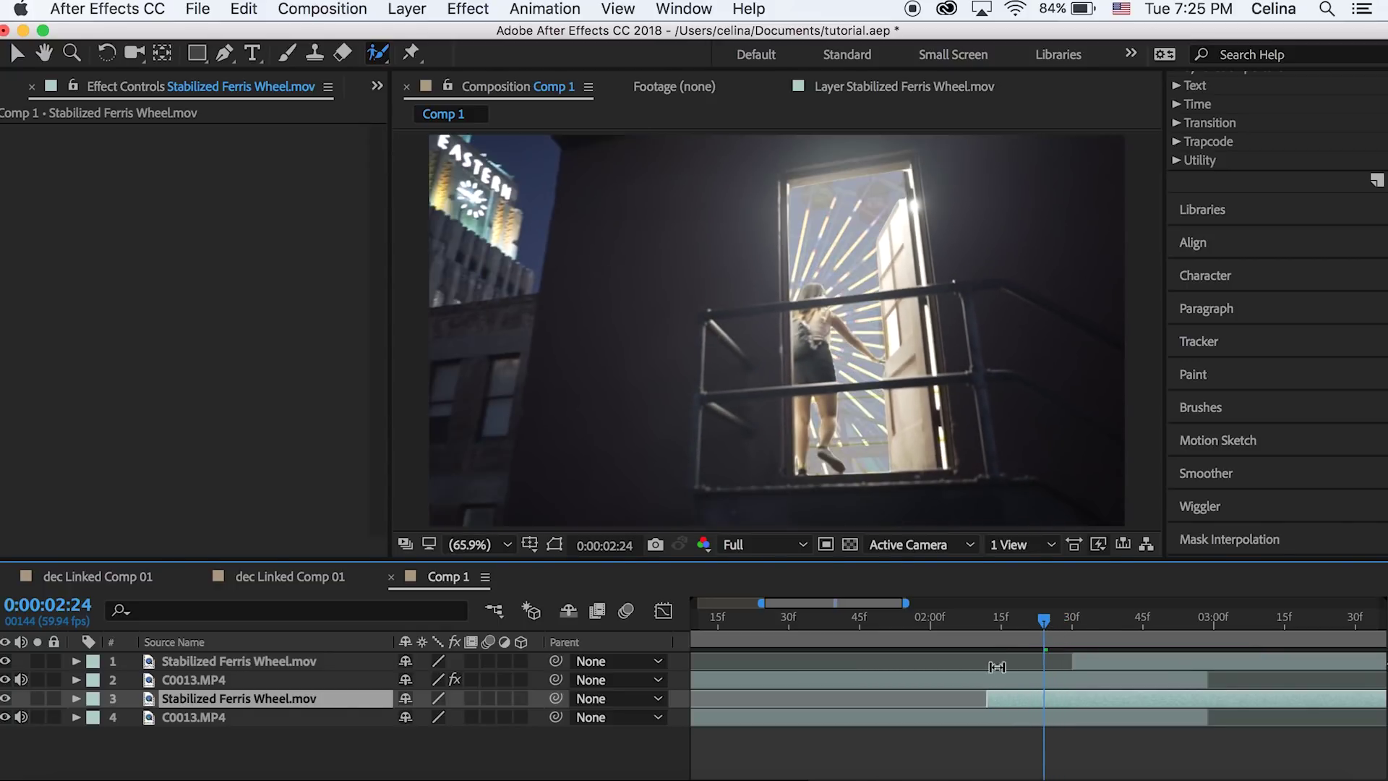
# Step: Split the Ferris wheel layer at 0:00:02:23 with Cmd+Shift+D
pyautogui.click(993, 618)
pyautogui.moveTo(991, 619); pyautogui.dragTo(1020, 619)
pyautogui.press('super+shift+d')
# Step: Split the short Ferris wheel piece again and trim the new piece into a brief flash
pyautogui.click(1017, 717)
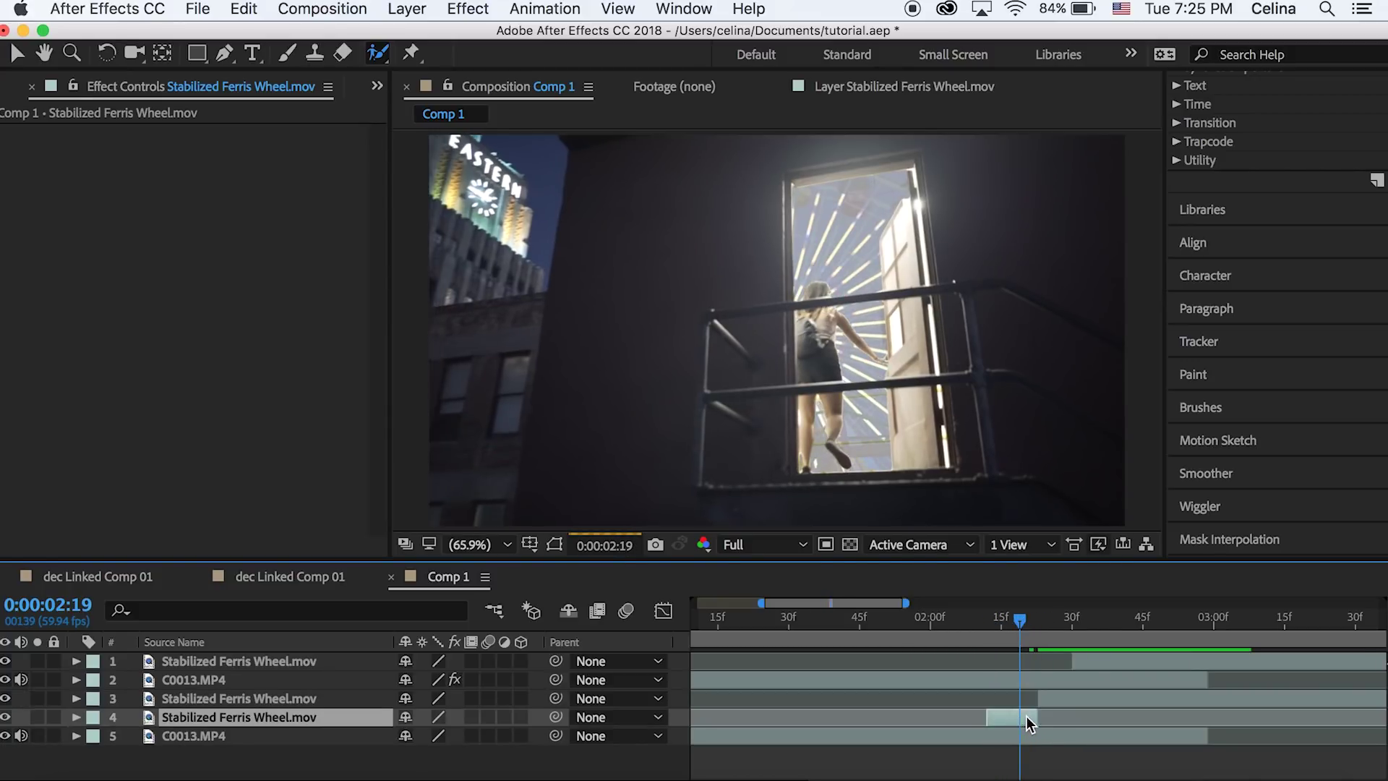
pyautogui.press('super+shift+d')
pyautogui.moveTo(1019, 736); pyautogui.dragTo(1002, 737)
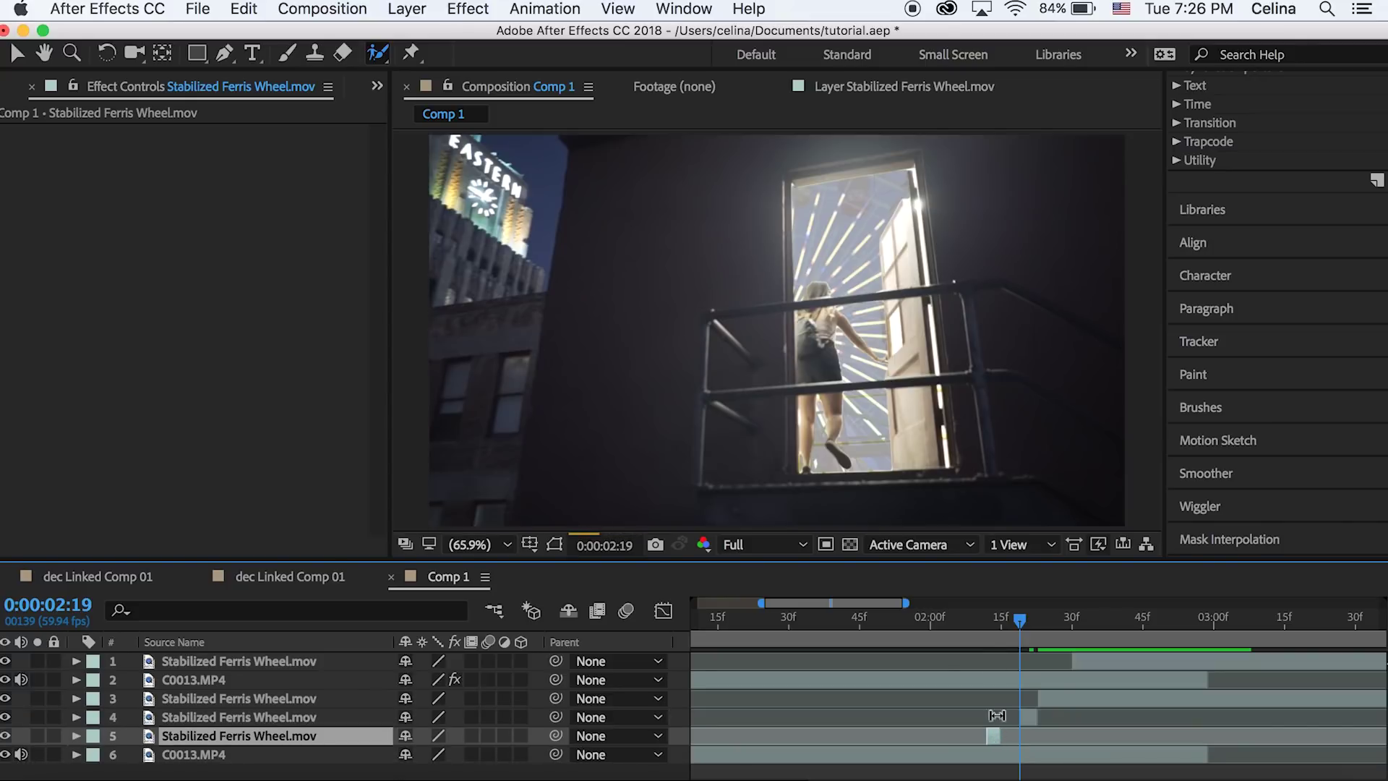
# Step: Preview the Ferris wheel flashes starting from around 0:00:02:12
pyautogui.click(968, 634)
pyautogui.click(1033, 718)
pyautogui.press('space')
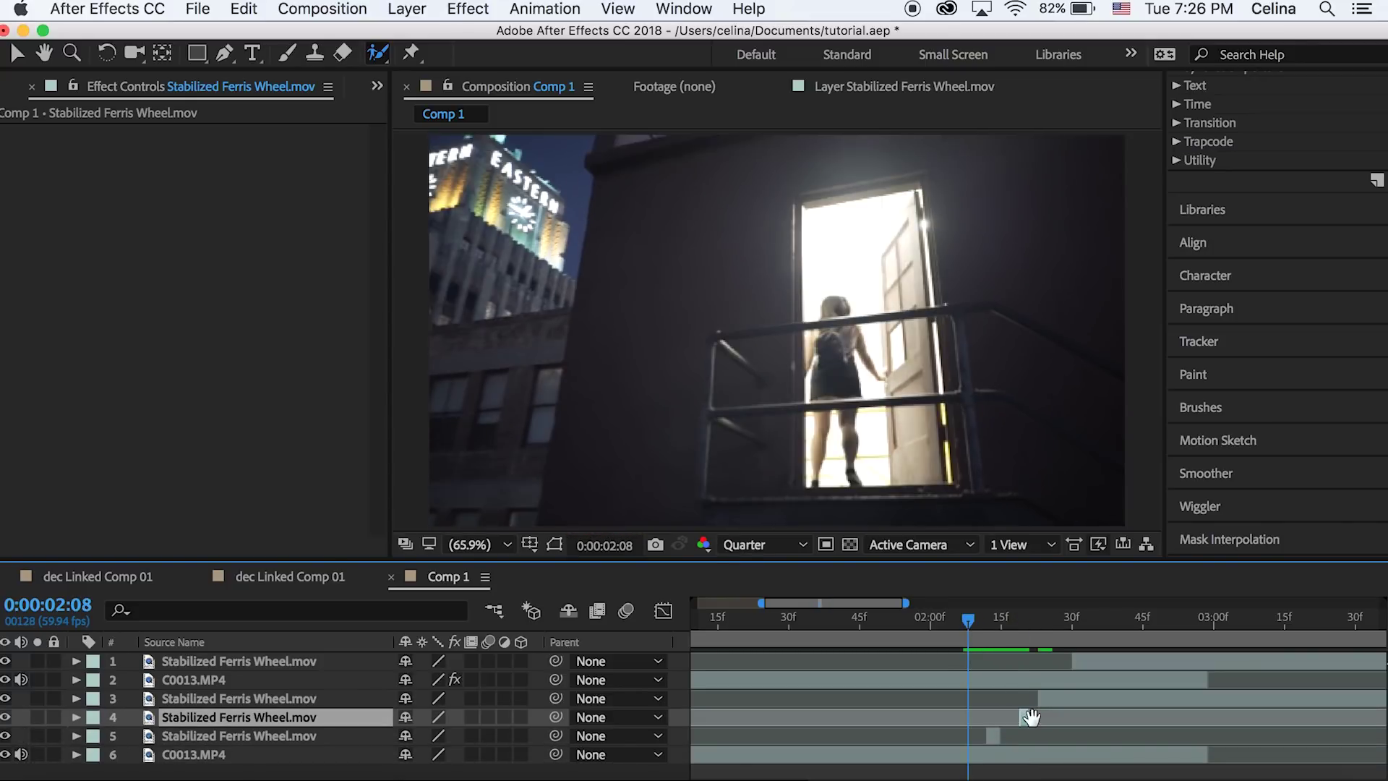
pyautogui.press('space')
pyautogui.click(987, 622)
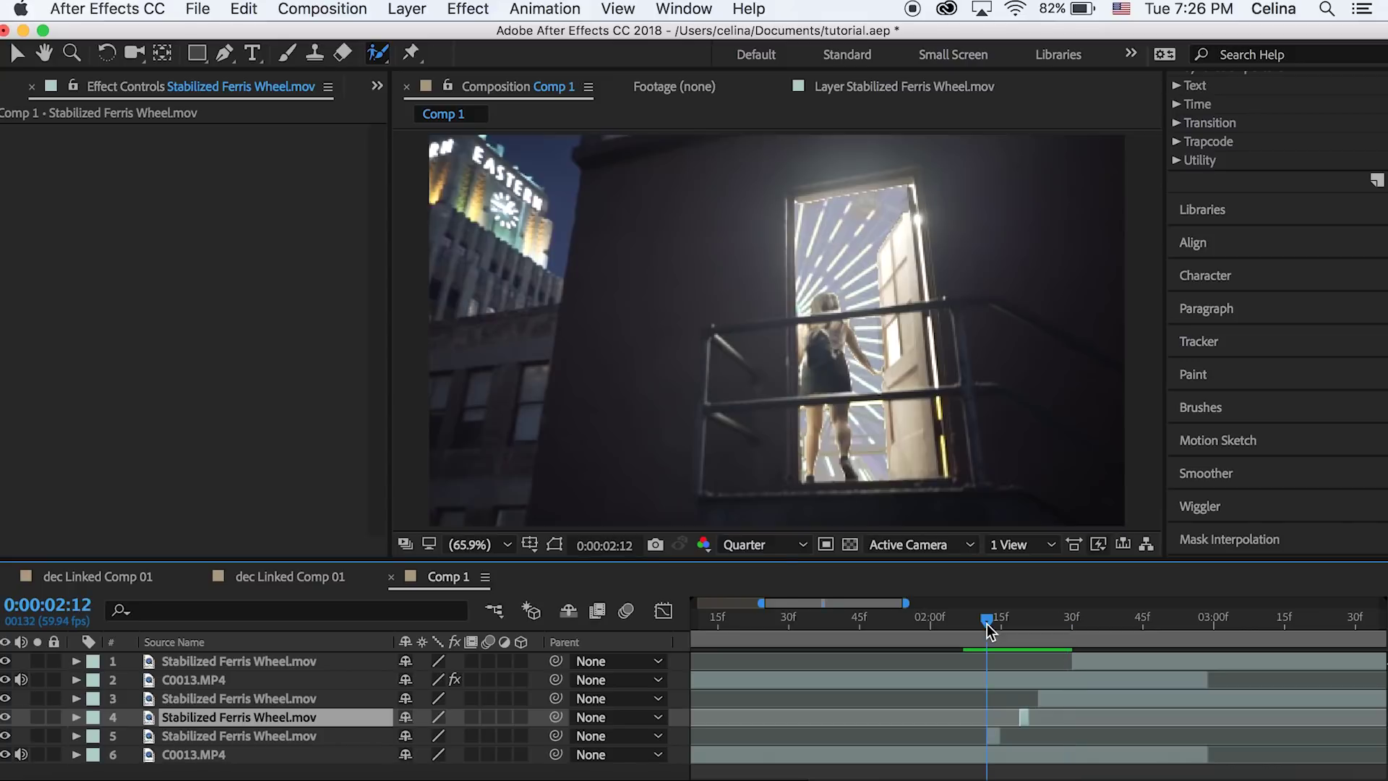
pyautogui.press('space')
pyautogui.moveTo(988, 620); pyautogui.dragTo(971, 616)
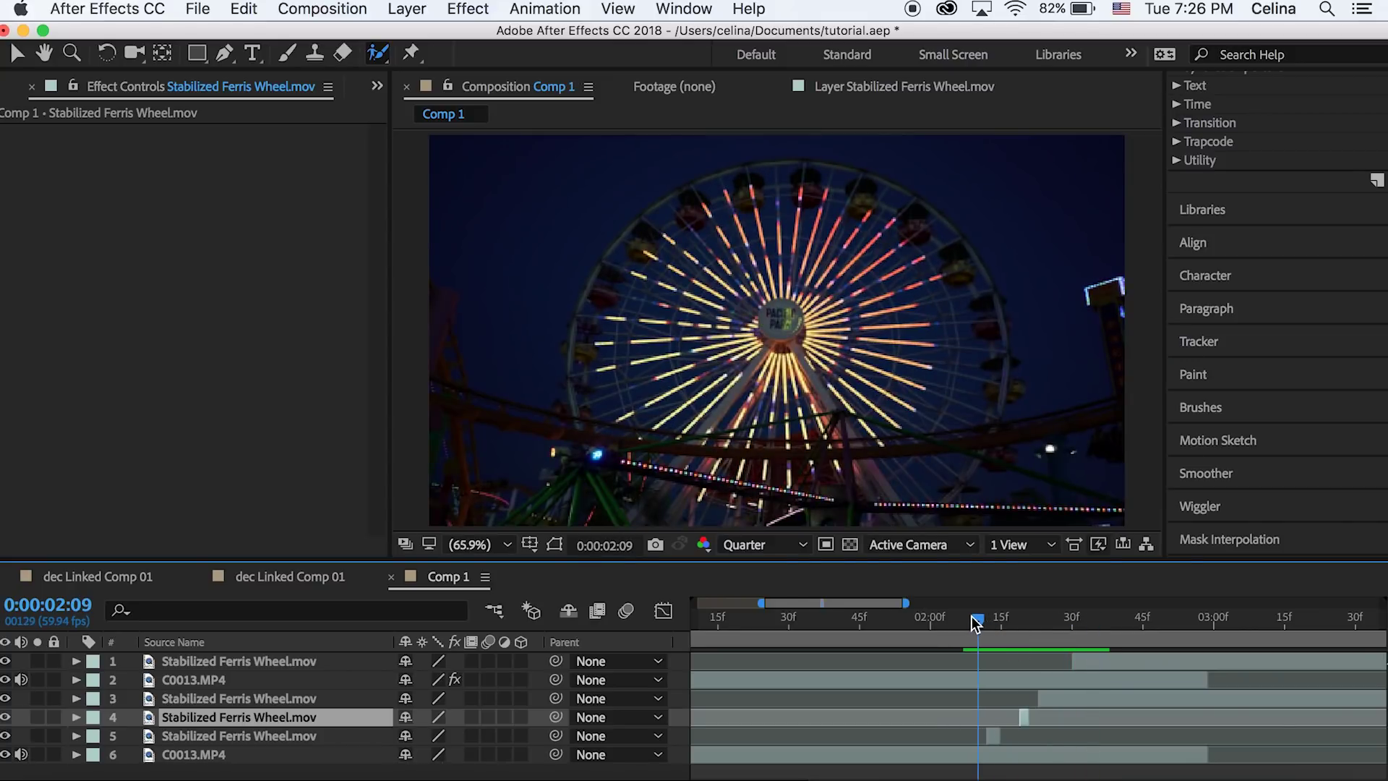